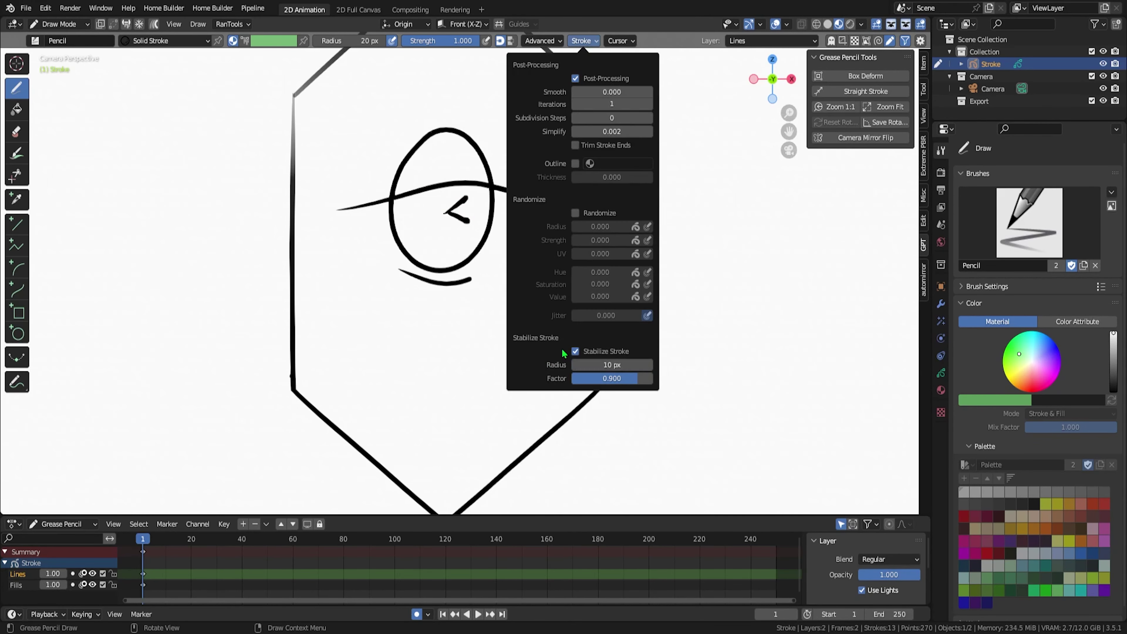
- Undo the stray mark drawn inside the eye
{"action": "key", "text": "ctrl+z"}
{"action": "key", "text": "ctrl+z"}
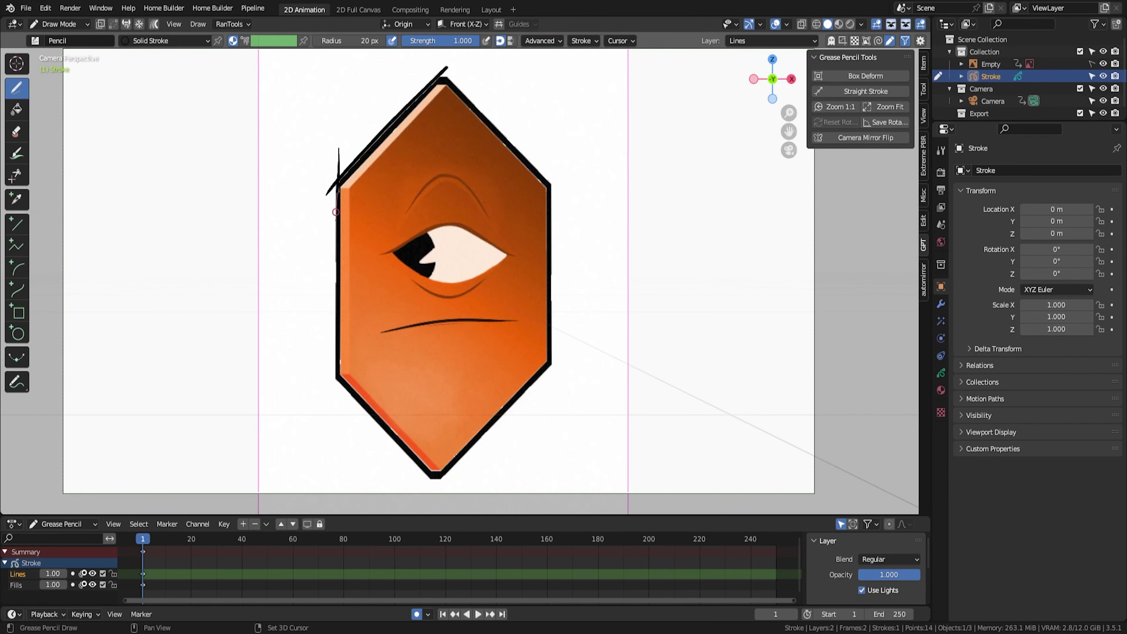
- Redraw the hexagon outline strokes along the left edge and across the top apex
{"action": "left_click_drag", "start_coordinate": [337, 183], "coordinate": [334, 390], "text": "shift"}
{"action": "middle_click_drag", "start_coordinate": [320, 374], "coordinate": [308, 315], "text": "shift"}
{"action": "middle_click_drag", "start_coordinate": [539, 223], "coordinate": [513, 304], "text": "shift"}
{"action": "left_click_drag", "start_coordinate": [385, 105], "coordinate": [428, 104]}
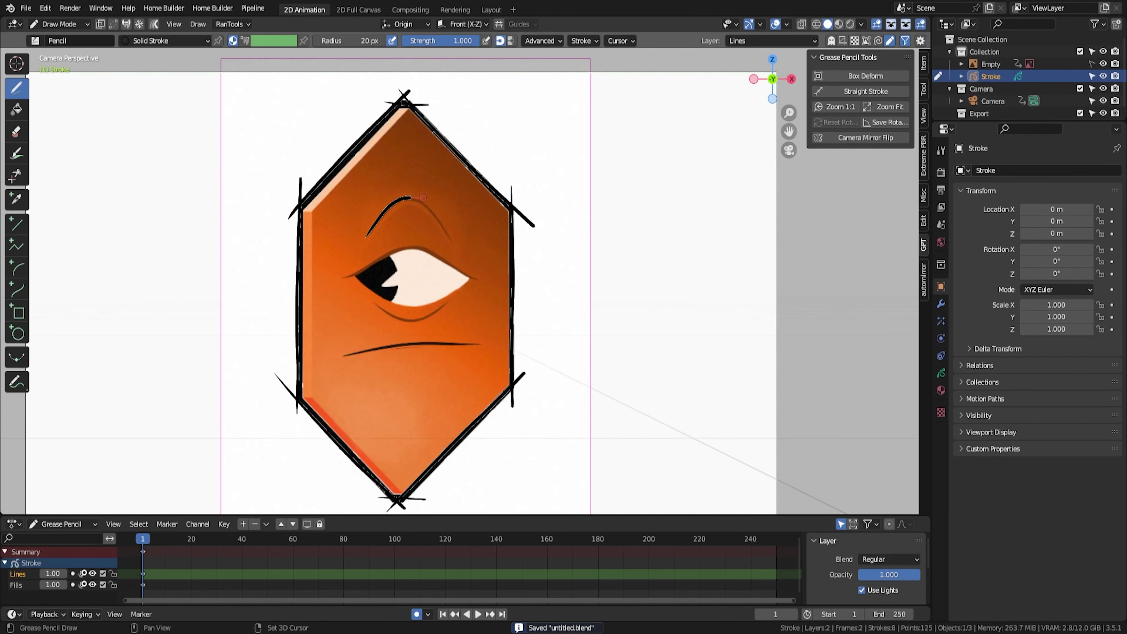
{"action": "scroll", "coordinate": [395, 322], "scroll_direction": "up", "scroll_amount": 5}
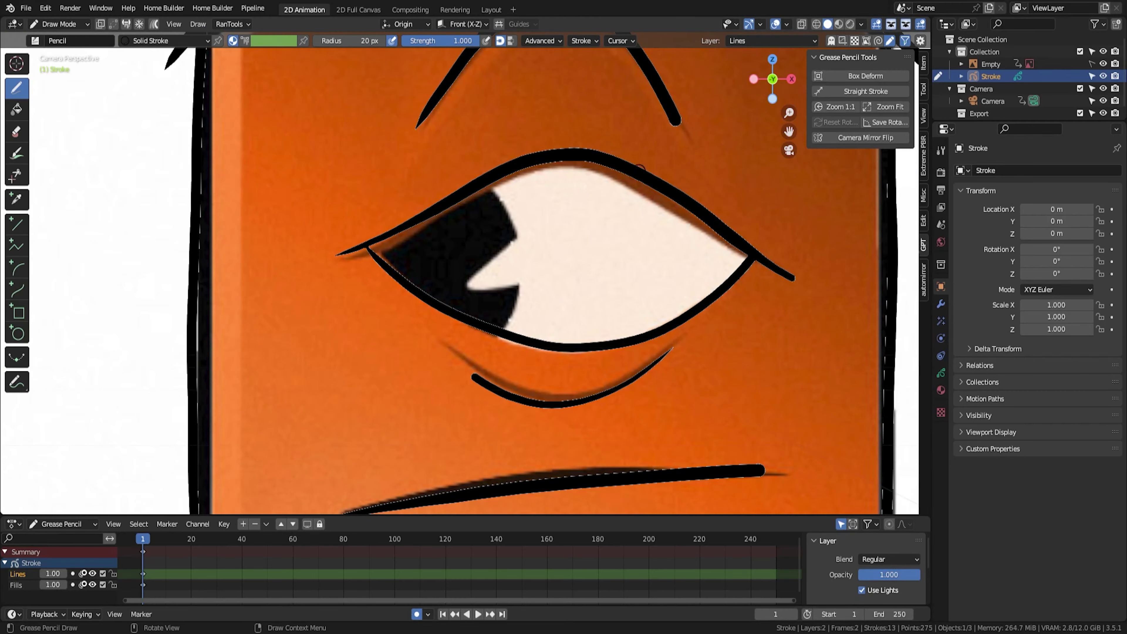
{"action": "scroll", "coordinate": [396, 322], "scroll_direction": "down", "scroll_amount": 6}
{"action": "scroll", "coordinate": [489, 311], "scroll_direction": "up", "scroll_amount": 4}
- Draw the lower eyelid stroke and set the eraser to erase individual points
{"action": "left_click_drag", "start_coordinate": [541, 373], "coordinate": [448, 311]}
{"action": "scroll", "coordinate": [544, 111], "scroll_direction": "down", "scroll_amount": 2}
{"action": "key", "text": "q"}
{"action": "left_click", "coordinate": [543, 108]}
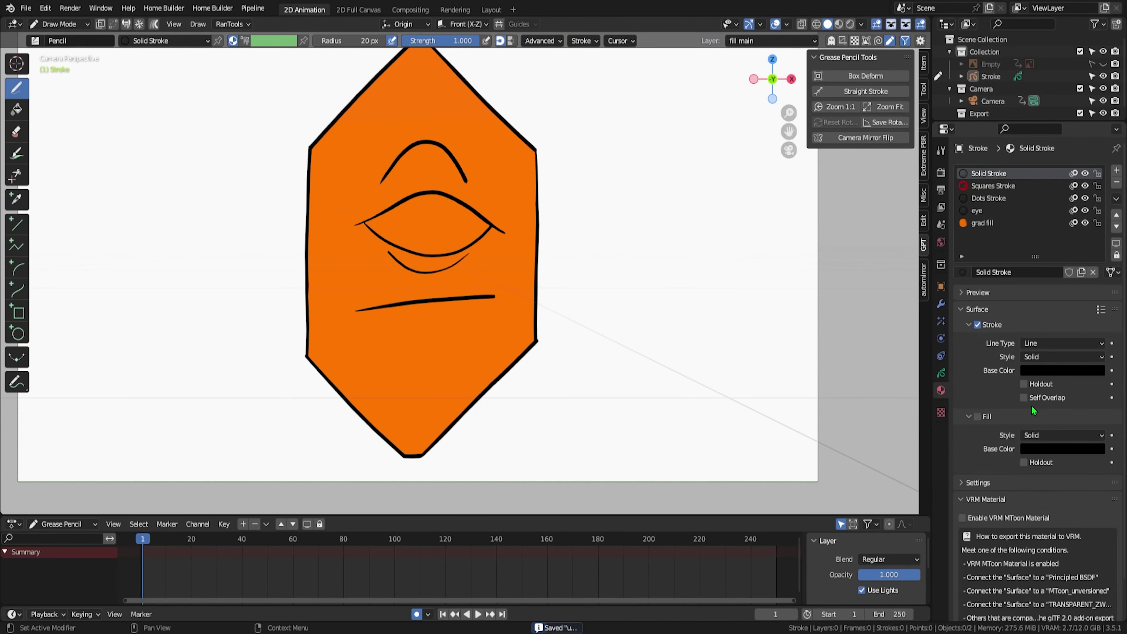
- Darken the grad fill body gradient and fill the eye interior with cream
{"action": "left_click_drag", "start_coordinate": [1040, 530], "coordinate": [1061, 530]}
{"action": "left_click", "coordinate": [983, 210]}
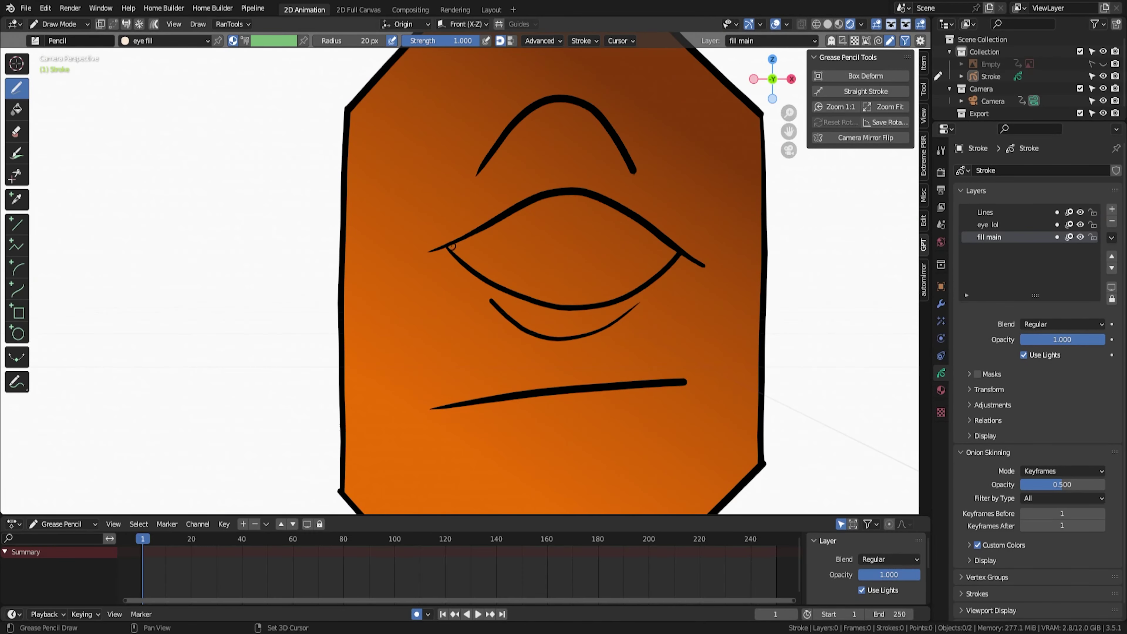
{"action": "left_click_drag", "start_coordinate": [448, 248], "coordinate": [649, 284]}
{"action": "scroll", "coordinate": [649, 284], "scroll_direction": "down", "scroll_amount": 5}
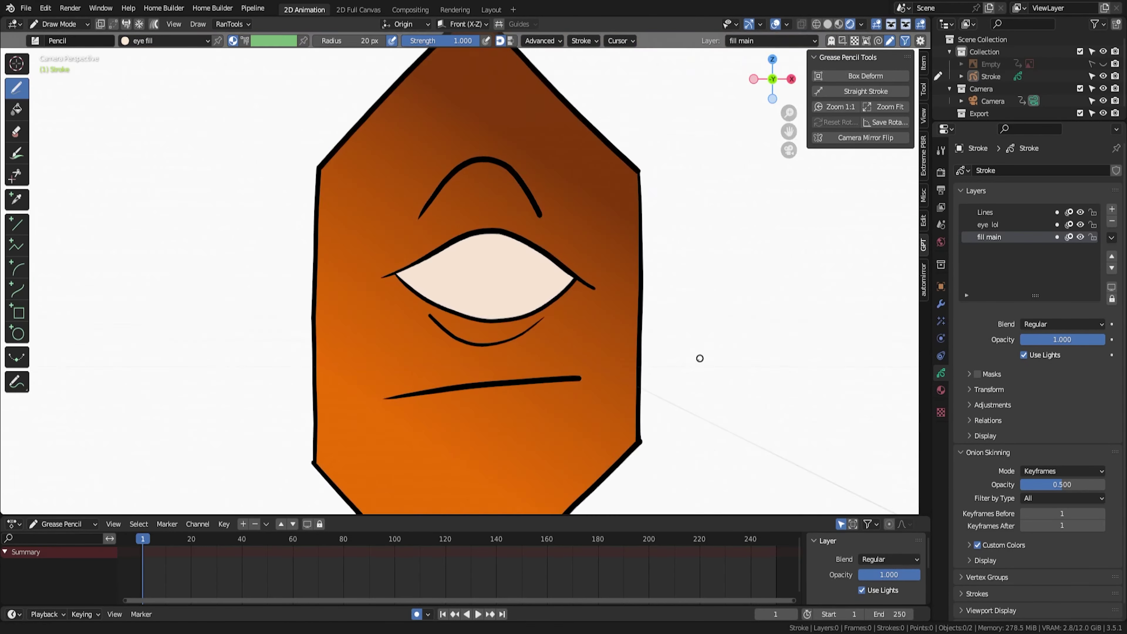
{"action": "scroll", "coordinate": [503, 345], "scroll_direction": "up", "scroll_amount": 10}
- Select the outline's top points, then make the 'eye lol' layer active for drawing
{"action": "key", "text": "Tab"}
{"action": "left_click_drag", "start_coordinate": [495, 212], "coordinate": [547, 261]}
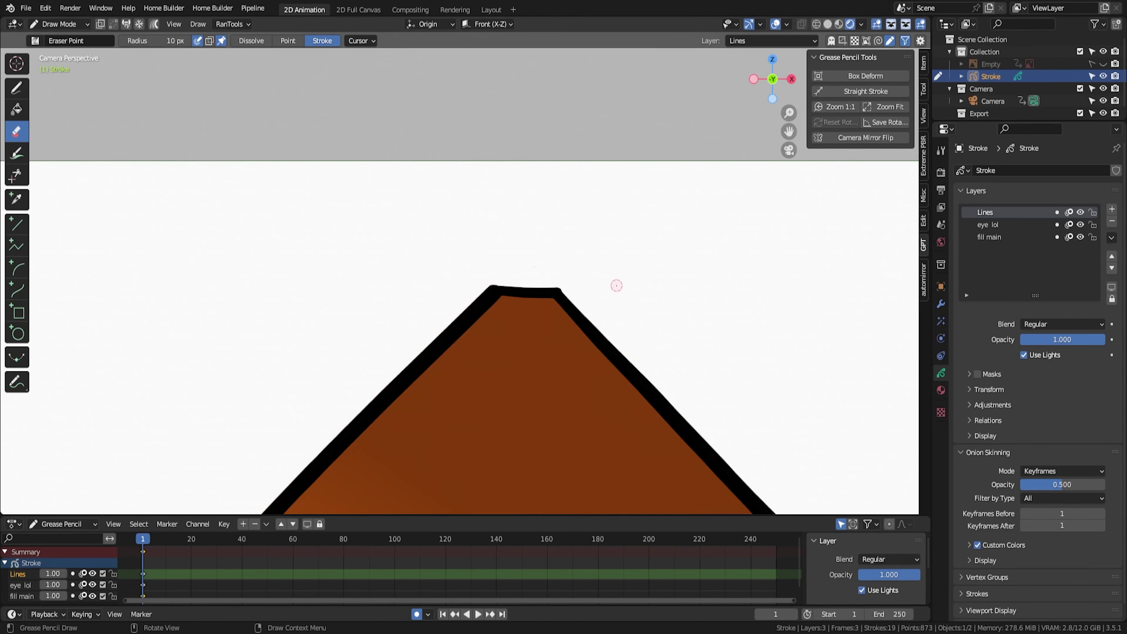
{"action": "key", "text": "Tab"}
{"action": "scroll", "coordinate": [547, 262], "scroll_direction": "down", "scroll_amount": 5}
{"action": "left_click", "coordinate": [987, 224]}
{"action": "key", "text": "d"}
{"action": "scroll", "coordinate": [493, 297], "scroll_direction": "up", "scroll_amount": 5}
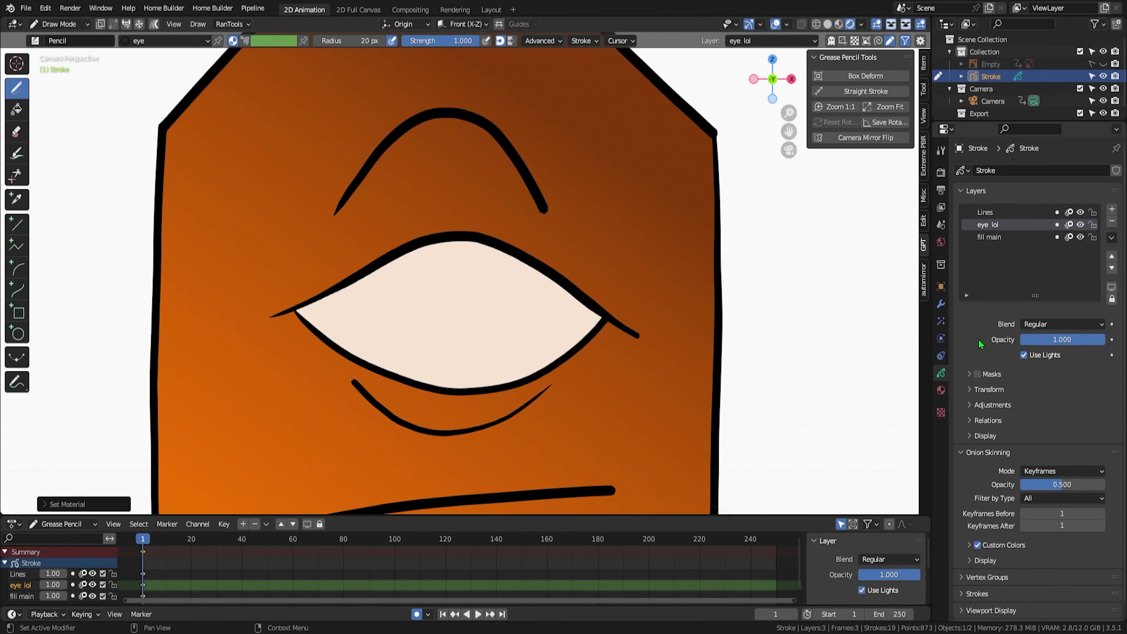
{"action": "left_click", "coordinate": [941, 390]}
- Draw the black pupil and reshape its notch with the Sculpt Grab brush
{"action": "left_click_drag", "start_coordinate": [500, 320], "coordinate": [488, 338]}
{"action": "scroll", "coordinate": [425, 291], "scroll_direction": "up", "scroll_amount": 7}
{"action": "scroll", "coordinate": [425, 290], "scroll_direction": "down", "scroll_amount": 6}
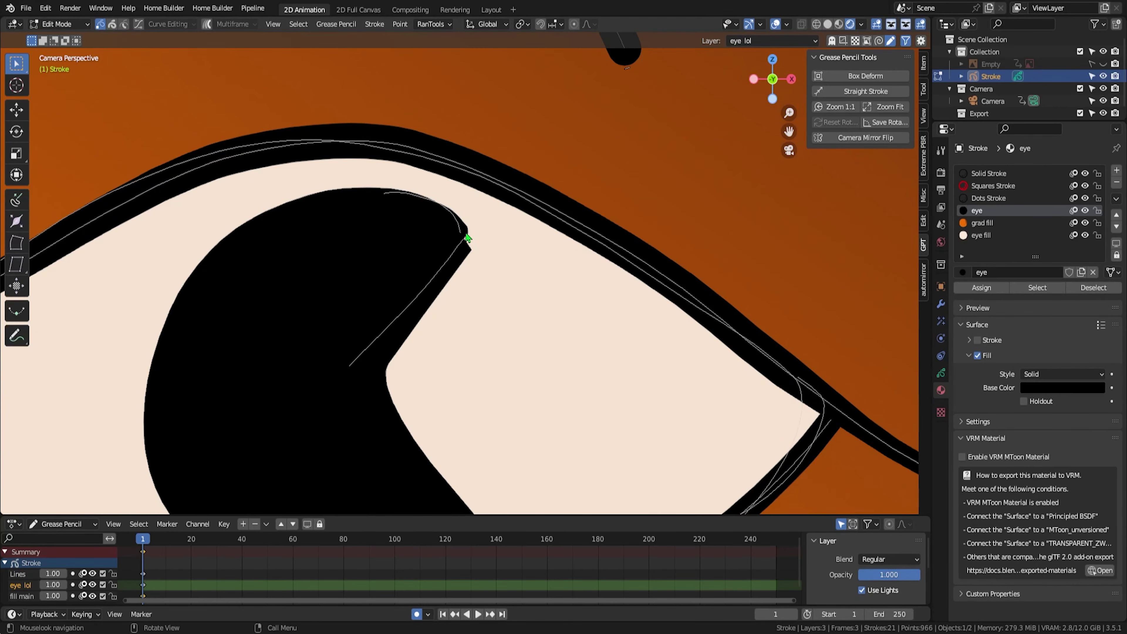
{"action": "key", "text": "ctrl+Tab"}
{"action": "key", "text": "g"}
{"action": "scroll", "coordinate": [461, 275], "scroll_direction": "up", "scroll_amount": 3}
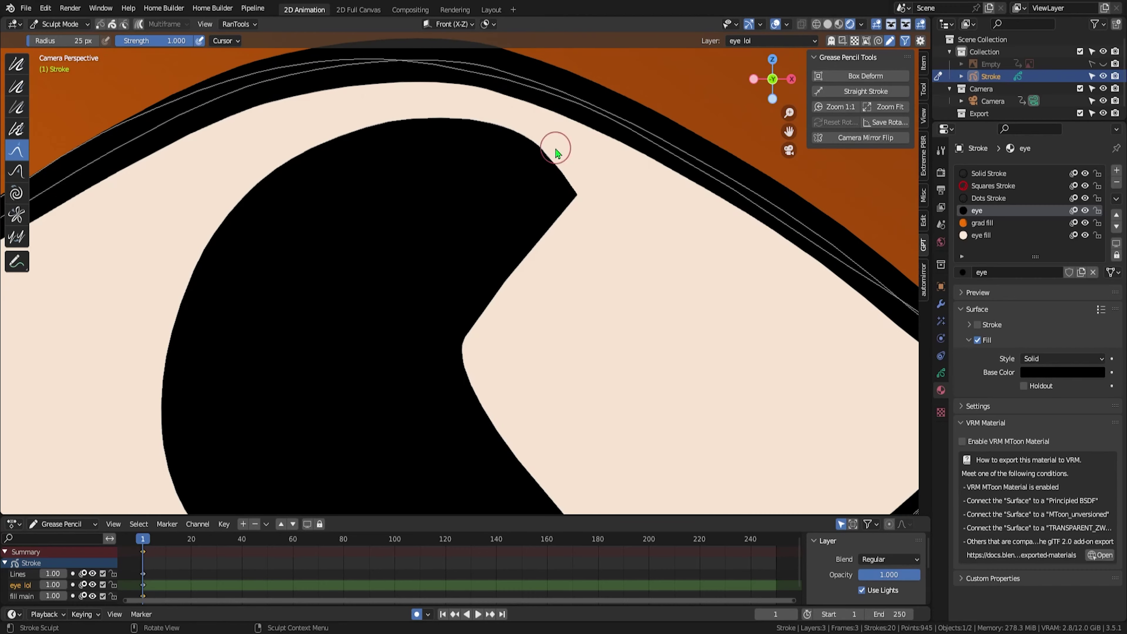
{"action": "scroll", "coordinate": [565, 217], "scroll_direction": "down", "scroll_amount": 3}
{"action": "left_click_drag", "start_coordinate": [609, 403], "coordinate": [591, 398]}
{"action": "key", "text": "ctrl+Tab"}
- Add a fine stroke along the pupil edge and select the pupil's stroke points
{"action": "scroll", "coordinate": [591, 398], "scroll_direction": "down", "scroll_amount": 4}
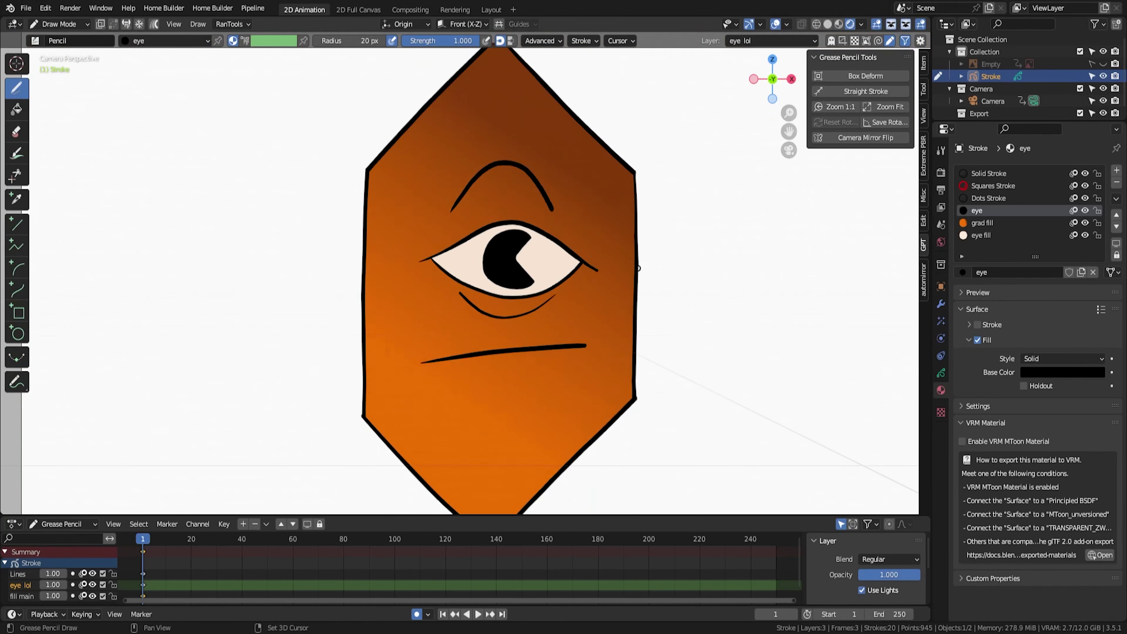
{"action": "scroll", "coordinate": [691, 127], "scroll_direction": "up", "scroll_amount": 6}
{"action": "scroll", "coordinate": [524, 390], "scroll_direction": "down", "scroll_amount": 1}
{"action": "scroll", "coordinate": [524, 390], "scroll_direction": "down", "scroll_amount": 4}
{"action": "scroll", "coordinate": [488, 311], "scroll_direction": "up", "scroll_amount": 4}
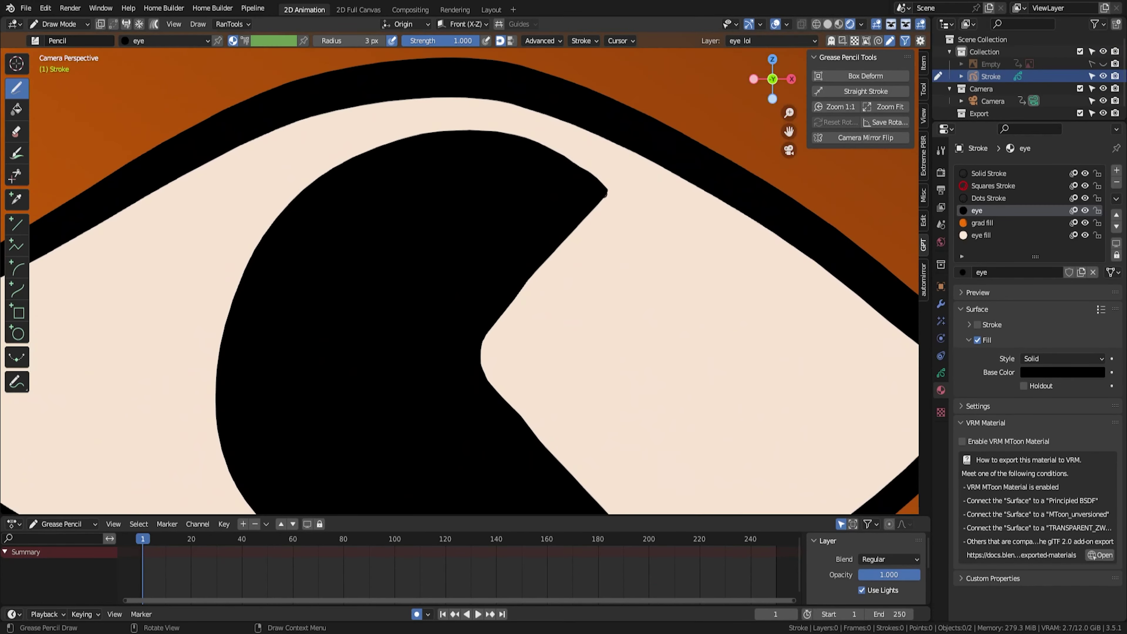
{"action": "scroll", "coordinate": [488, 310], "scroll_direction": "up", "scroll_amount": 2}
{"action": "left_click_drag", "start_coordinate": [417, 220], "coordinate": [575, 345], "text": "shift"}
{"action": "scroll", "coordinate": [575, 344], "scroll_direction": "down", "scroll_amount": 8}
{"action": "key", "text": "Tab"}
{"action": "left_click_drag", "start_coordinate": [453, 251], "coordinate": [611, 386]}
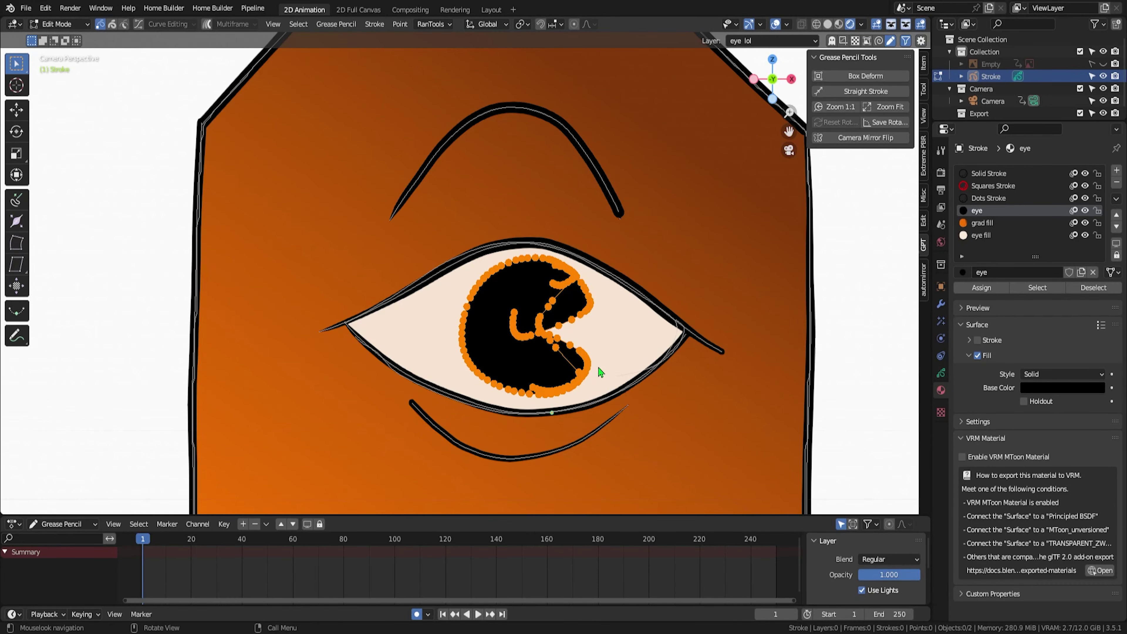
{"action": "key", "text": "Tab"}
{"action": "scroll", "coordinate": [571, 375], "scroll_direction": "down", "scroll_amount": 5}
{"action": "scroll", "coordinate": [571, 375], "scroll_direction": "down", "scroll_amount": 2}
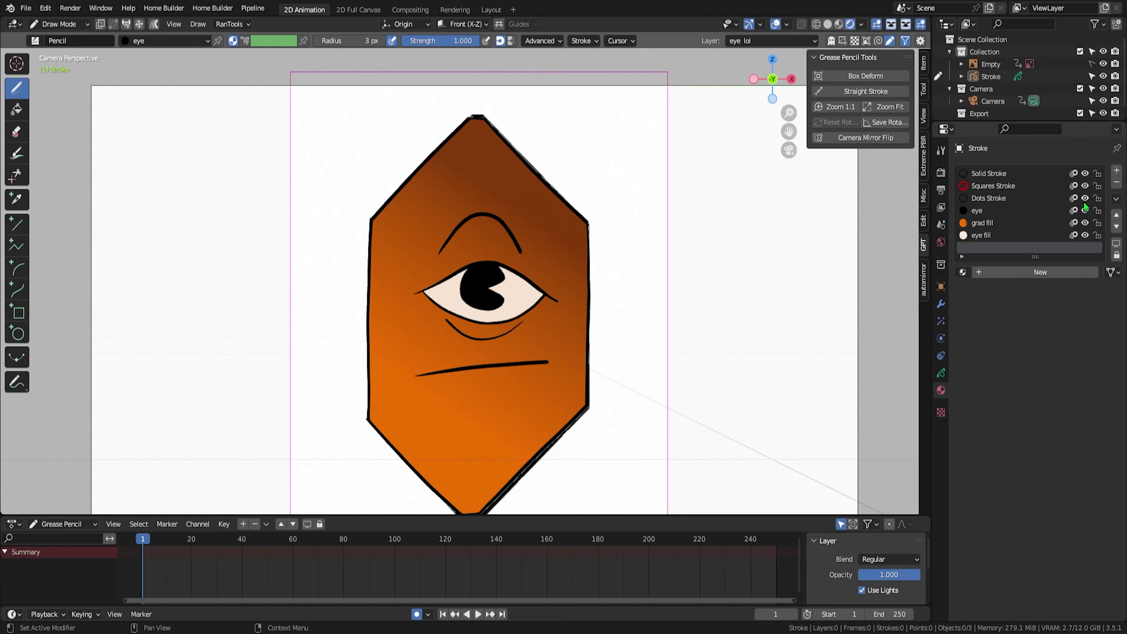
- Add a new edge material with an orange fill colour and draw a test rectangle
{"action": "left_click", "coordinate": [941, 373]}
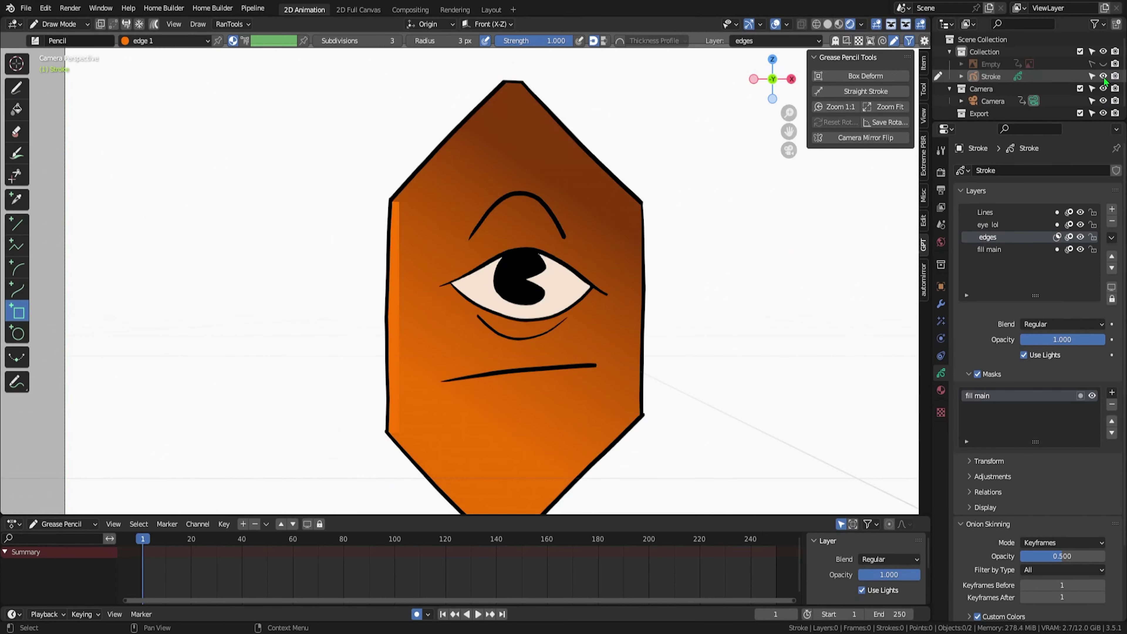
{"action": "left_click", "coordinate": [941, 390]}
{"action": "left_click", "coordinate": [981, 247]}
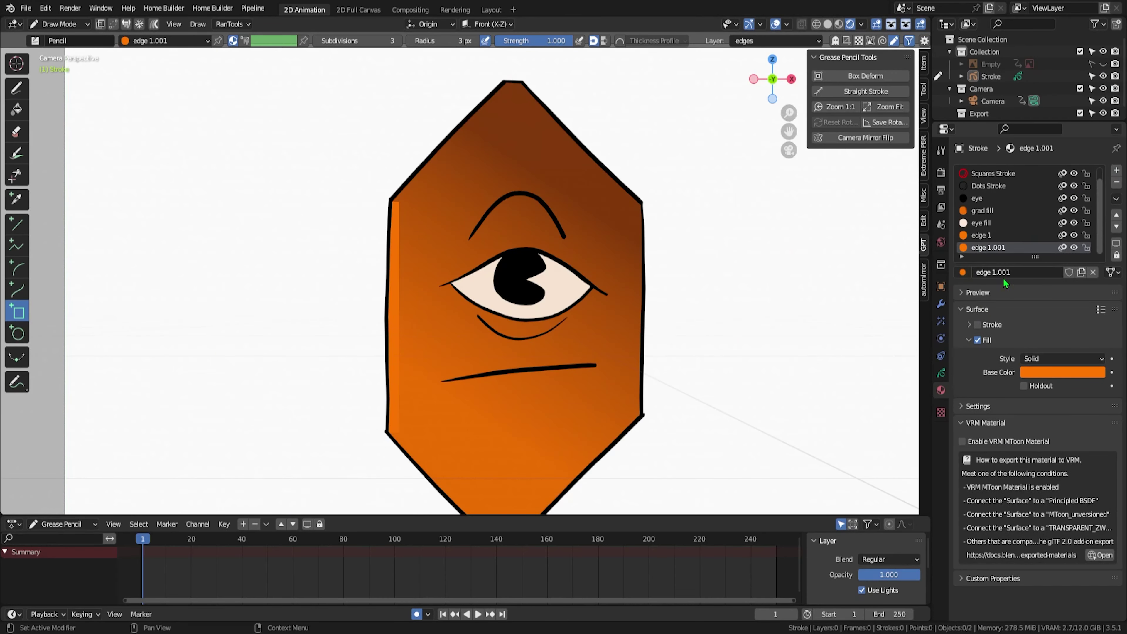
{"action": "left_click", "coordinate": [1063, 373]}
{"action": "left_click", "coordinate": [941, 373]}
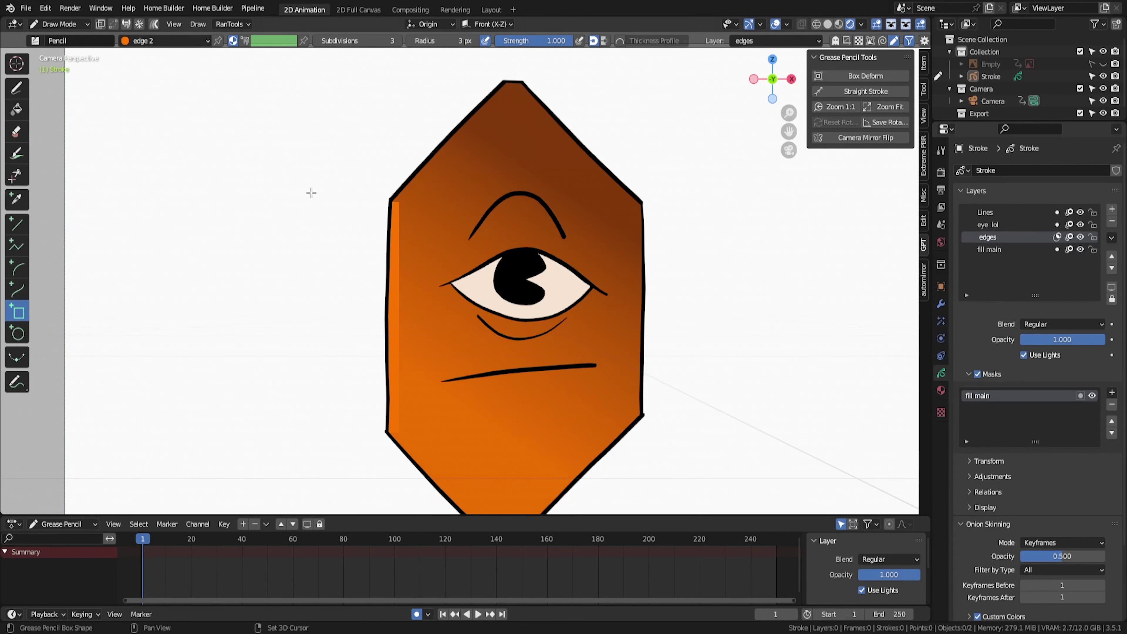
{"action": "left_click_drag", "start_coordinate": [605, 221], "coordinate": [619, 233]}
{"action": "type", "text": "edge"}
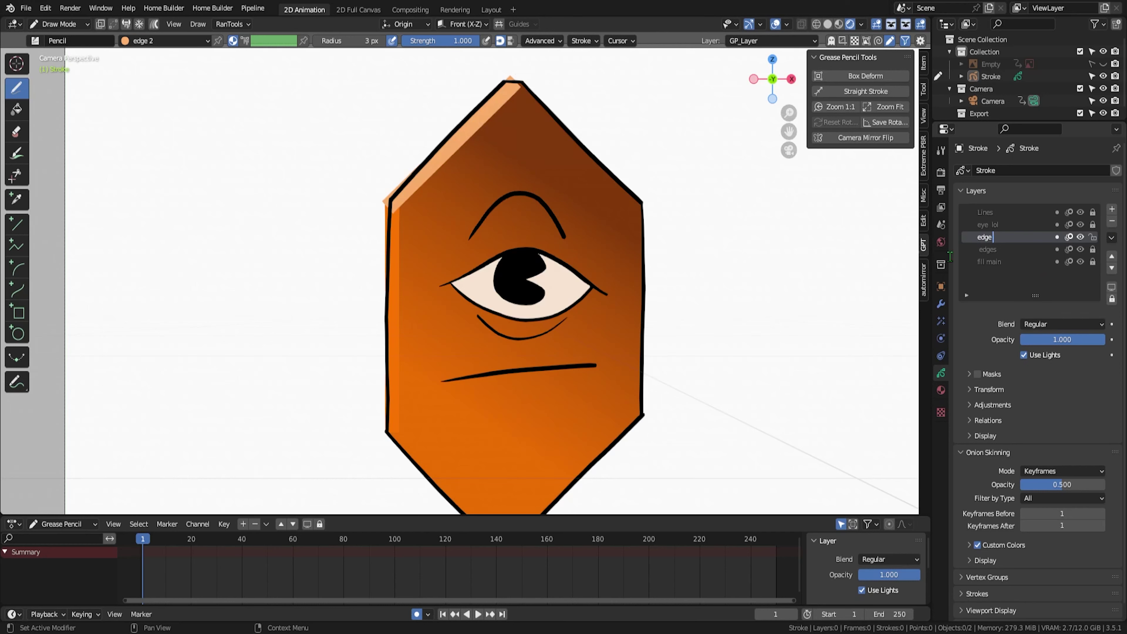
- Name a layer 'edge top' and box-draw a light bar along the top-left edge
{"action": "type", "text": "top"}
{"action": "key", "text": "Return"}
{"action": "key", "text": "b"}
{"action": "left_click_drag", "start_coordinate": [412, 199], "coordinate": [442, 387]}
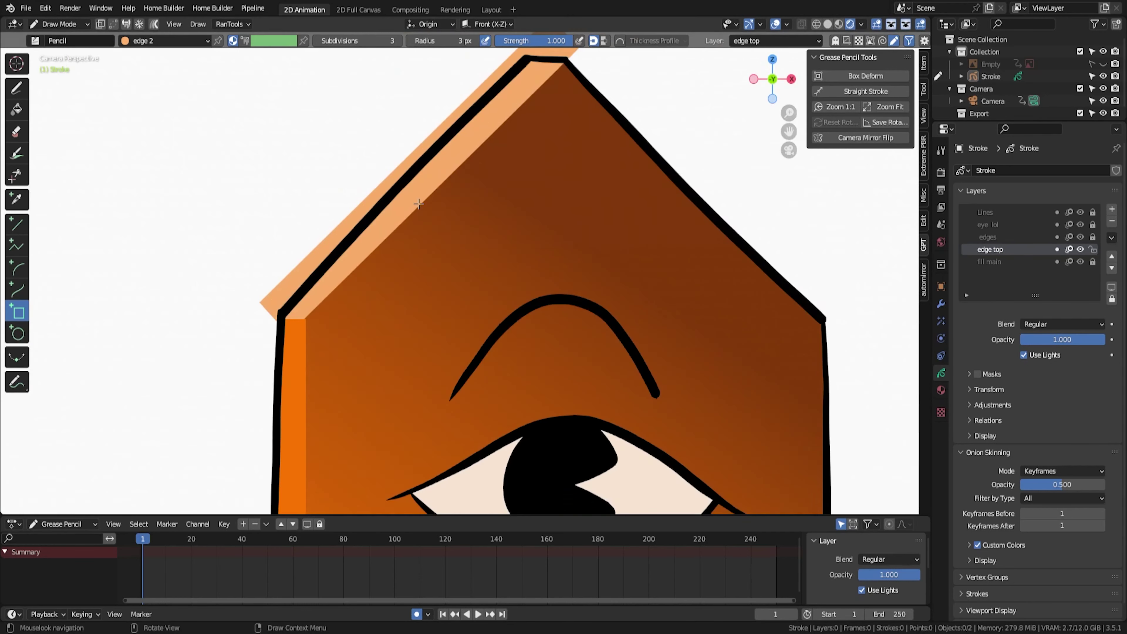
- On an 'edge bottom' layer, draw a dark edge 3 strip masked to 'fill main'
{"action": "type", "text": "edge bottom"}
{"action": "key", "text": "Return"}
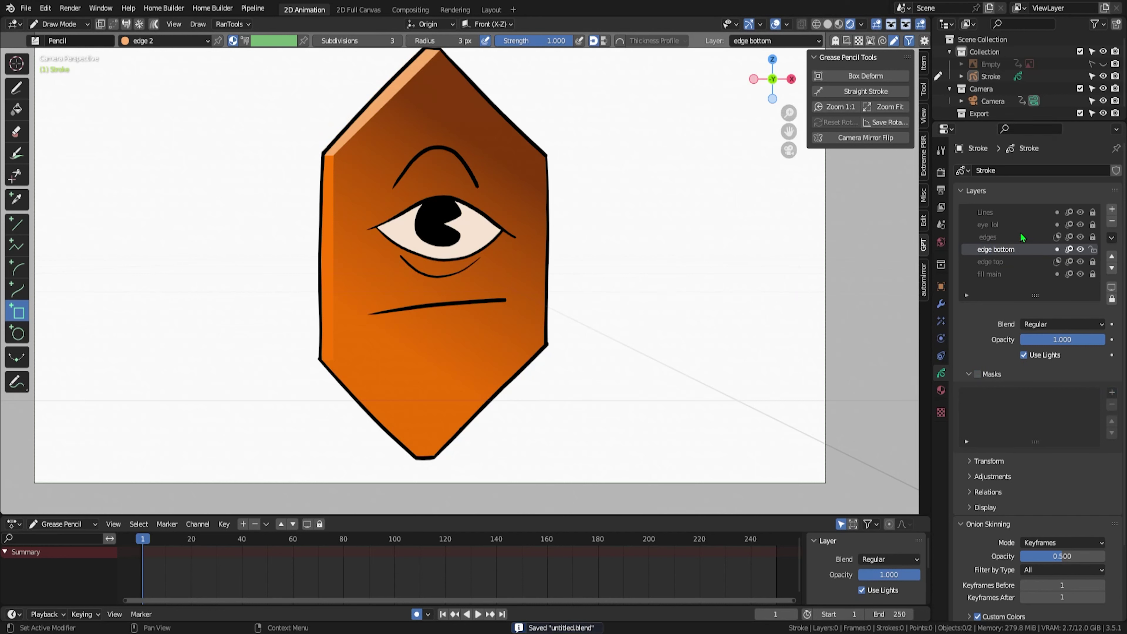
{"action": "left_click", "coordinate": [940, 390]}
{"action": "left_click", "coordinate": [1063, 372]}
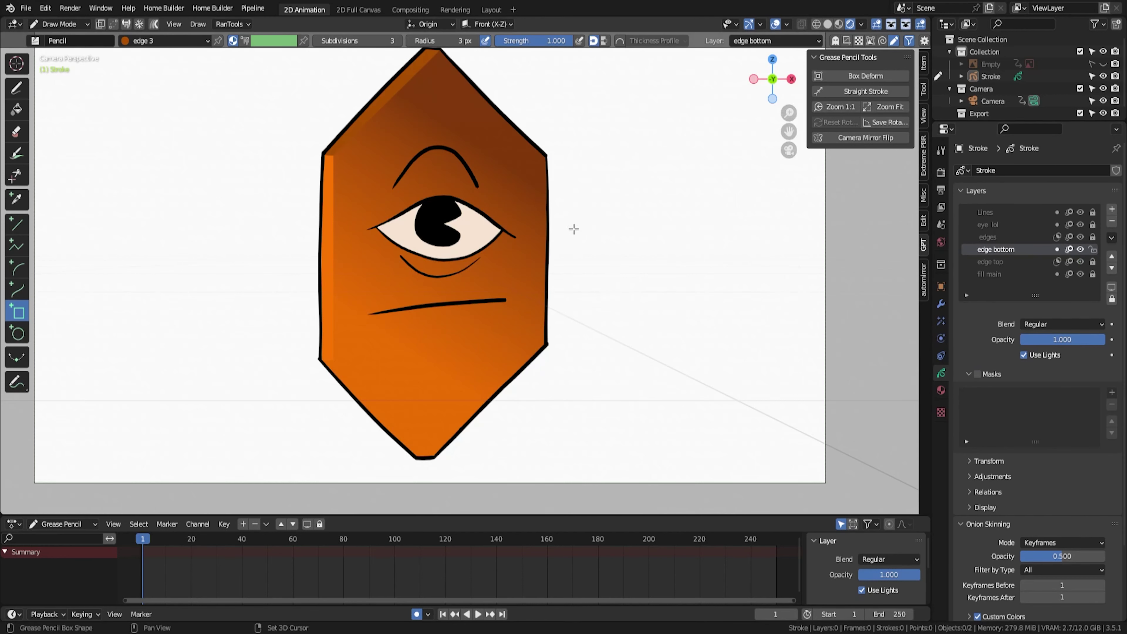
{"action": "left_click_drag", "start_coordinate": [314, 351], "coordinate": [350, 386]}
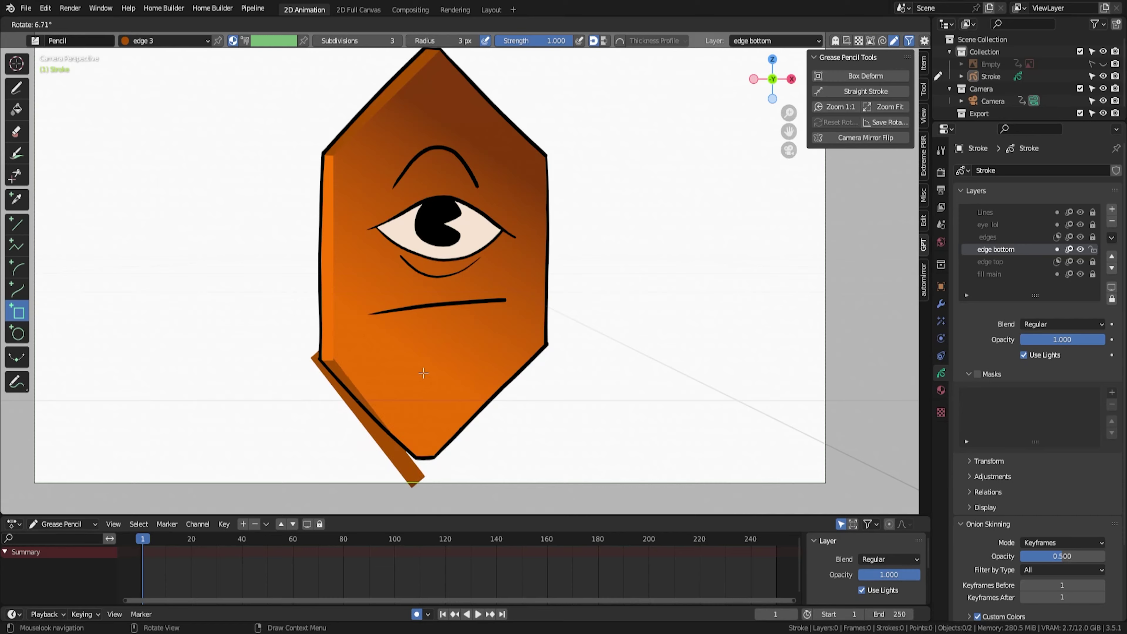
{"action": "left_click", "coordinate": [1111, 392]}
{"action": "left_click", "coordinate": [1029, 455]}
{"action": "scroll", "coordinate": [549, 252], "scroll_direction": "up", "scroll_amount": 3}
- Make the Lines layer active and set up a colored lines stroke material for the eye
{"action": "left_click", "coordinate": [1033, 213]}
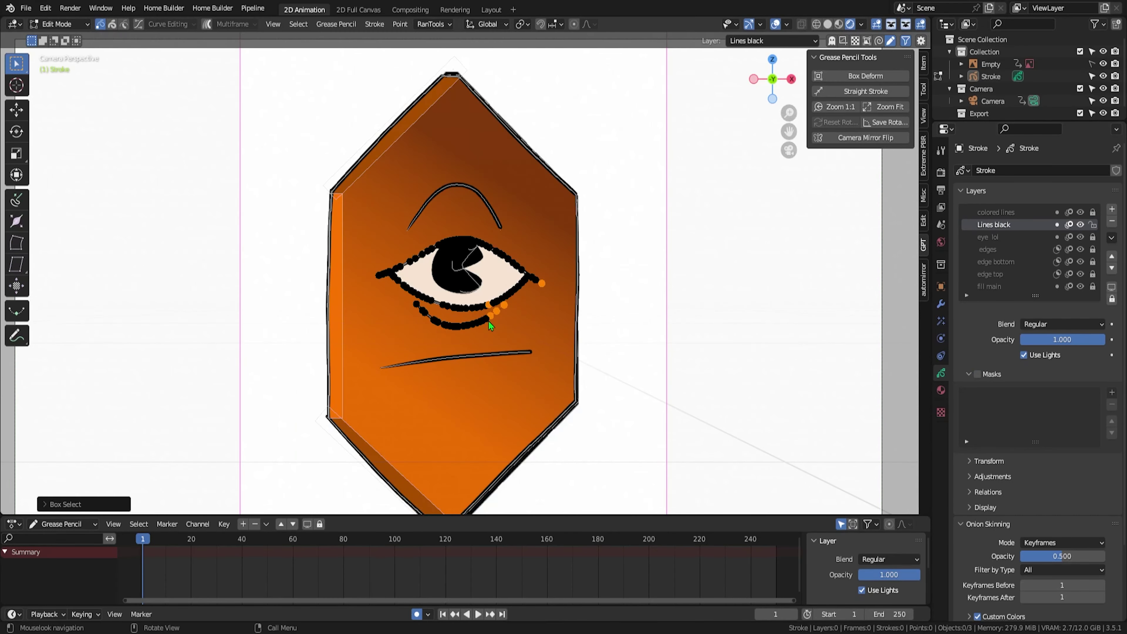
{"action": "key", "text": "Tab"}
{"action": "left_click", "coordinate": [941, 391]}
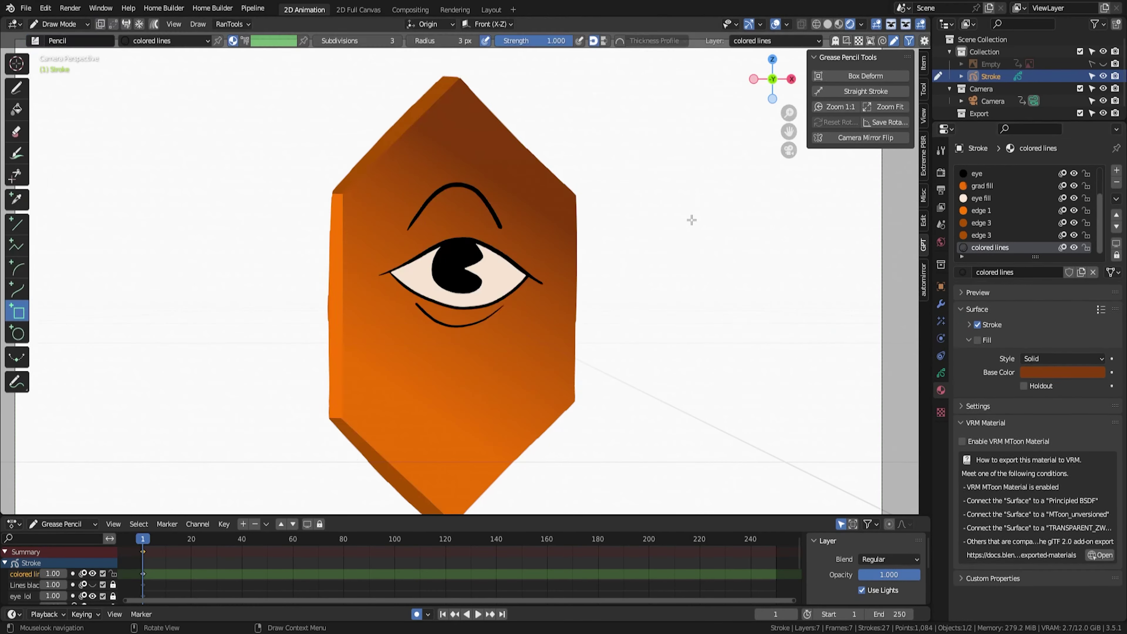
{"action": "key", "text": "ctrl+Tab"}
{"action": "left_click", "coordinate": [200, 41]}
{"action": "left_click", "coordinate": [969, 325]}
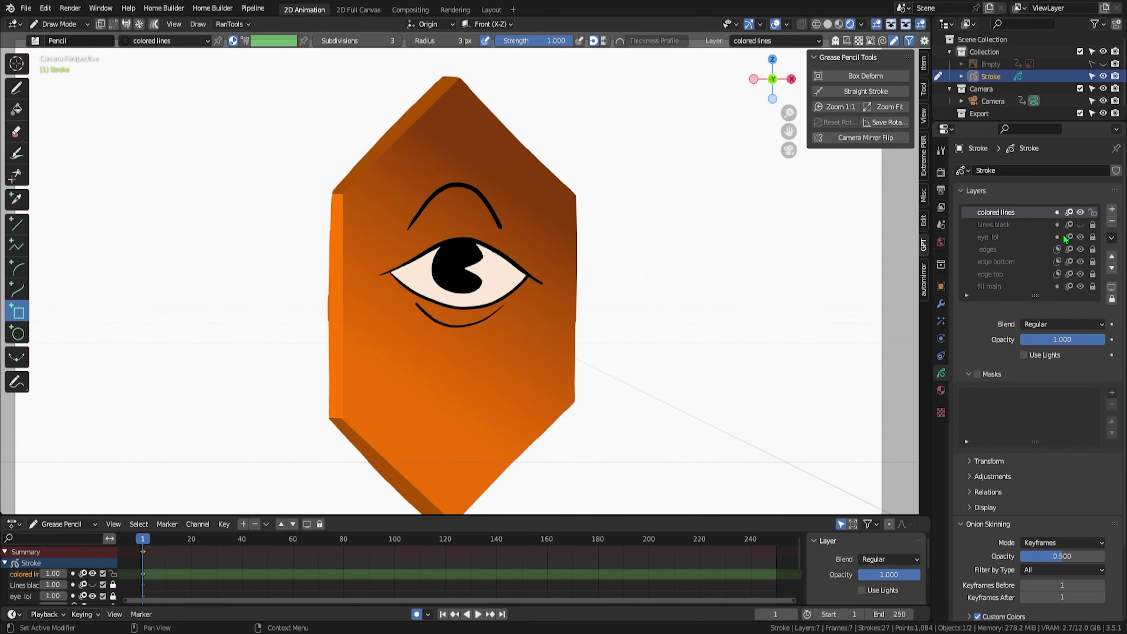
{"action": "key", "text": "Tab"}
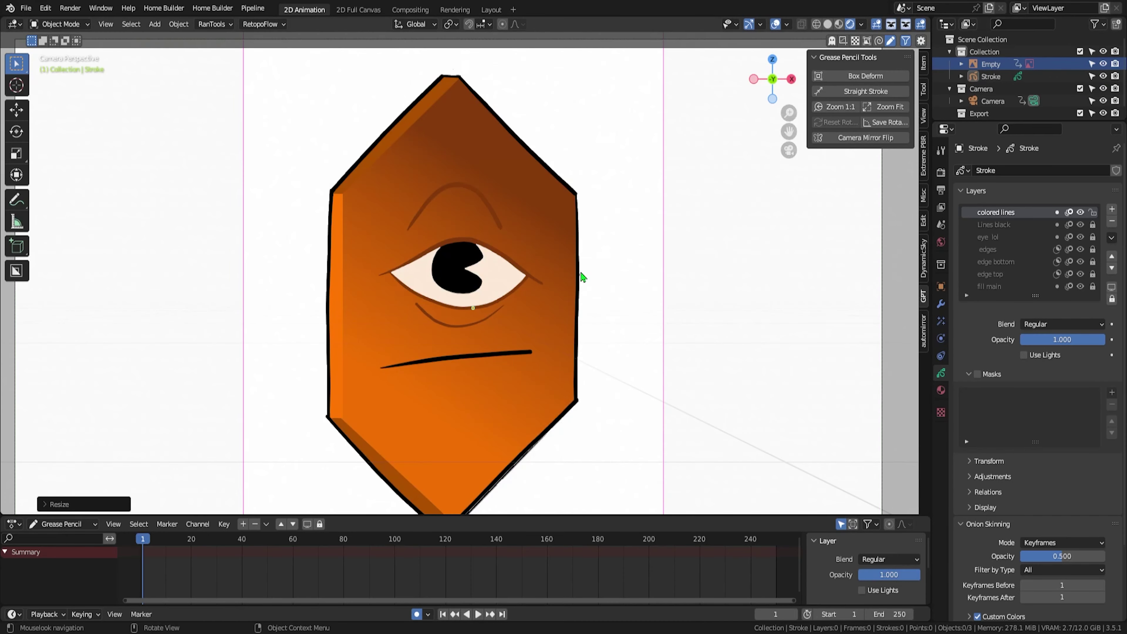
- Check the grad fill material's base colour and hide the character object
{"action": "scroll", "coordinate": [642, 171], "scroll_direction": "down", "scroll_amount": 2}
{"action": "left_click", "coordinate": [941, 390]}
{"action": "left_click", "coordinate": [981, 185]}
{"action": "left_click", "coordinate": [1063, 386]}
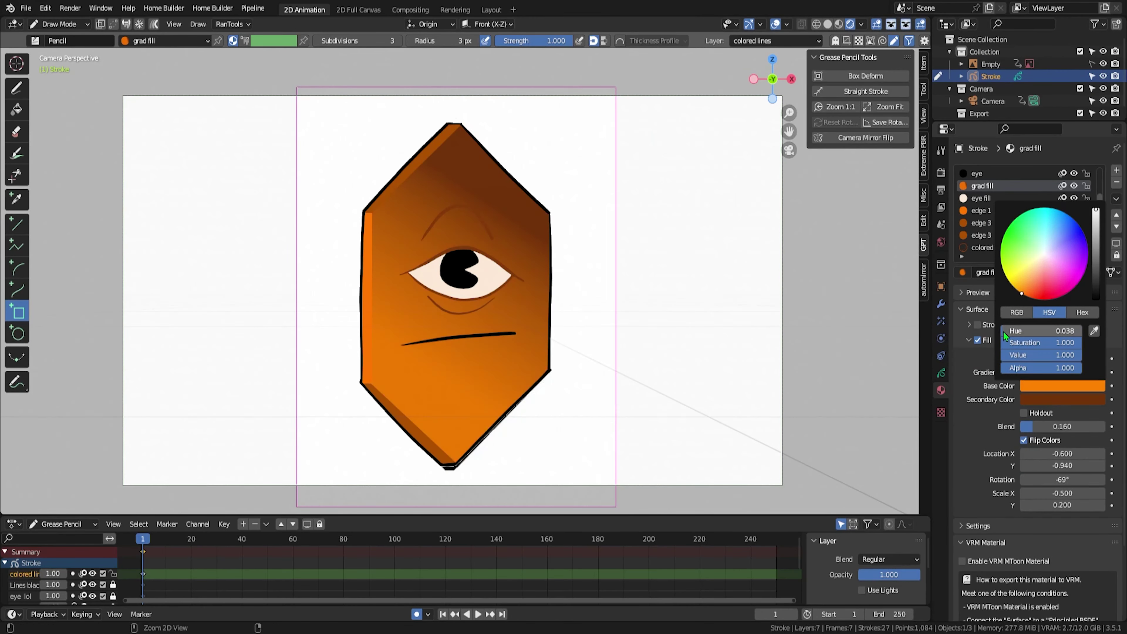
{"action": "left_click", "coordinate": [1103, 76]}
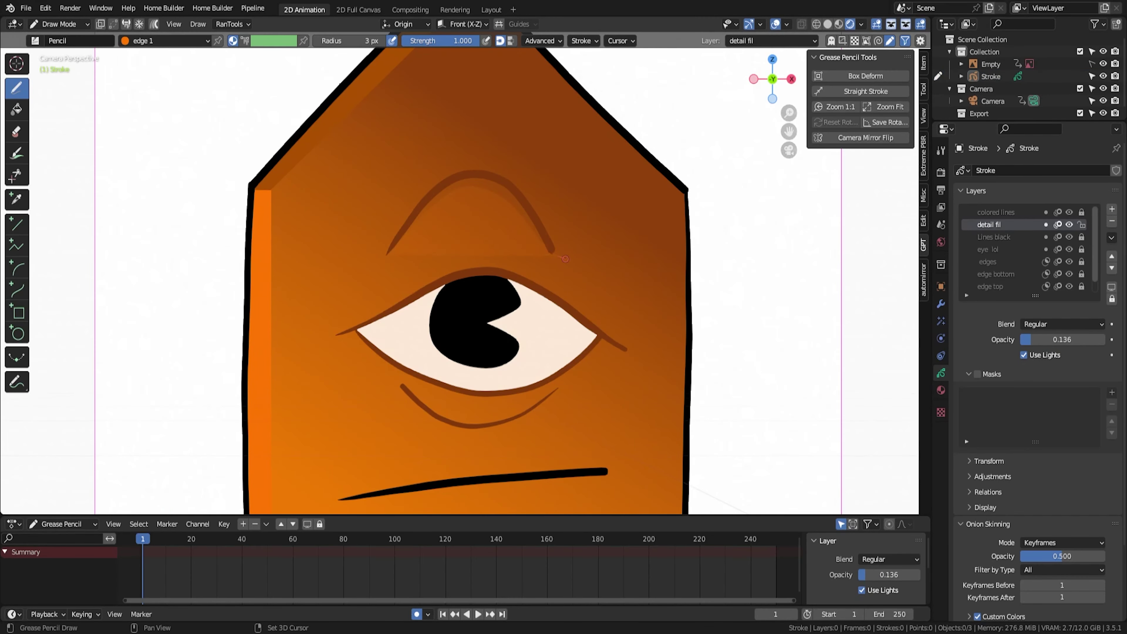
- Airbrush shading above the eye on the shad layer, masked to edges and fill main
{"action": "key", "text": "f"}
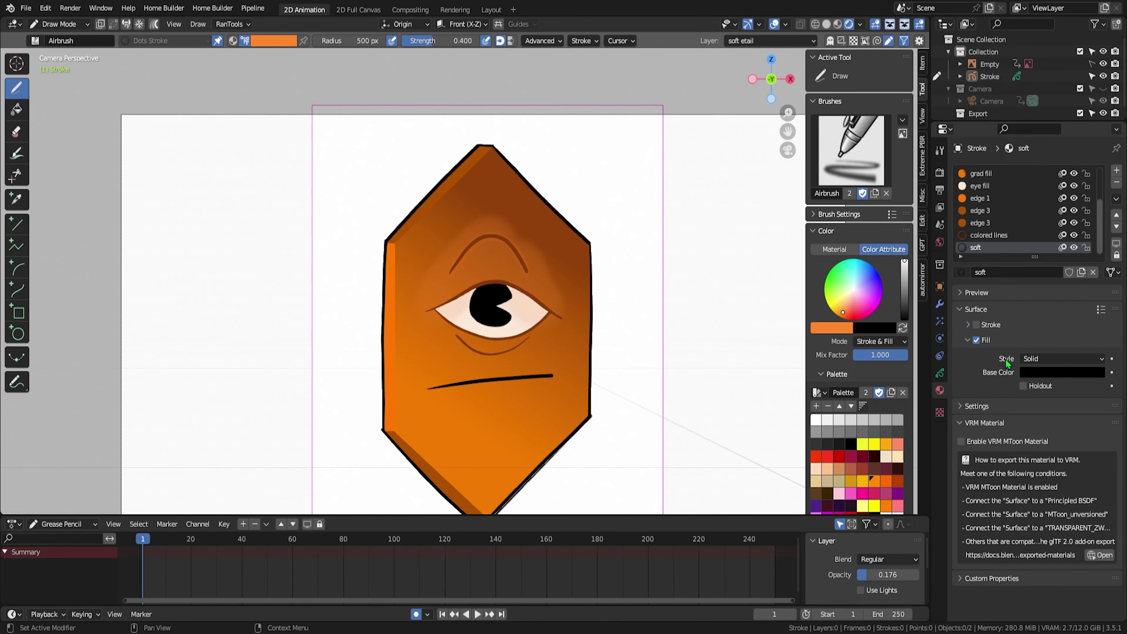
{"action": "left_click_drag", "start_coordinate": [491, 219], "coordinate": [490, 284]}
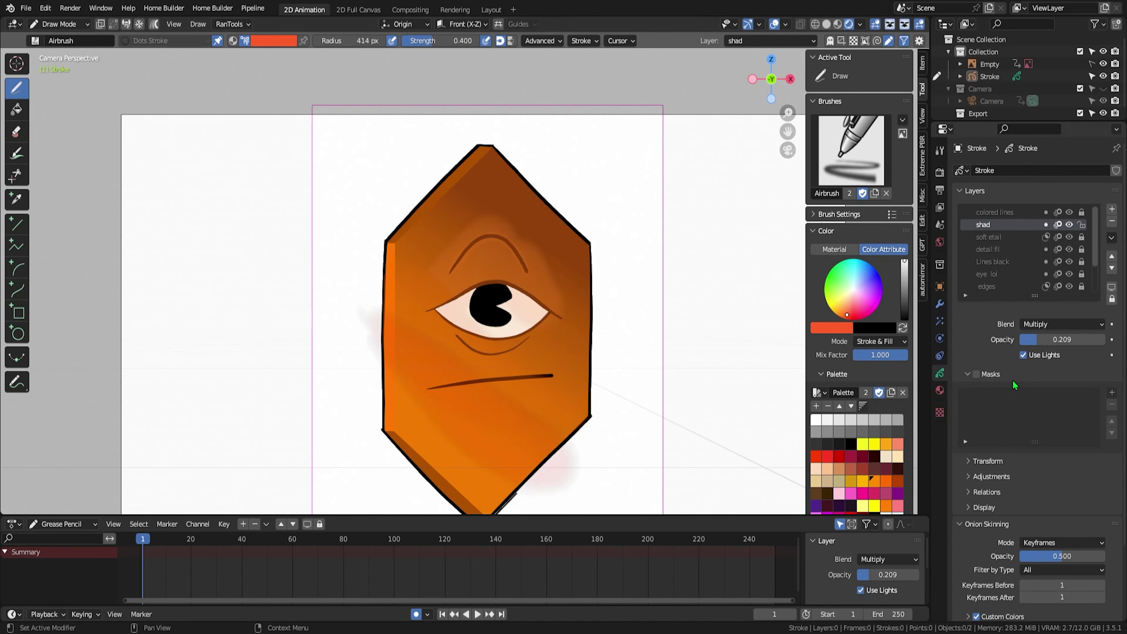
{"action": "left_click", "coordinate": [1111, 393]}
{"action": "left_click", "coordinate": [1020, 480]}
{"action": "left_click_drag", "start_coordinate": [1029, 339], "coordinate": [1085, 346]}
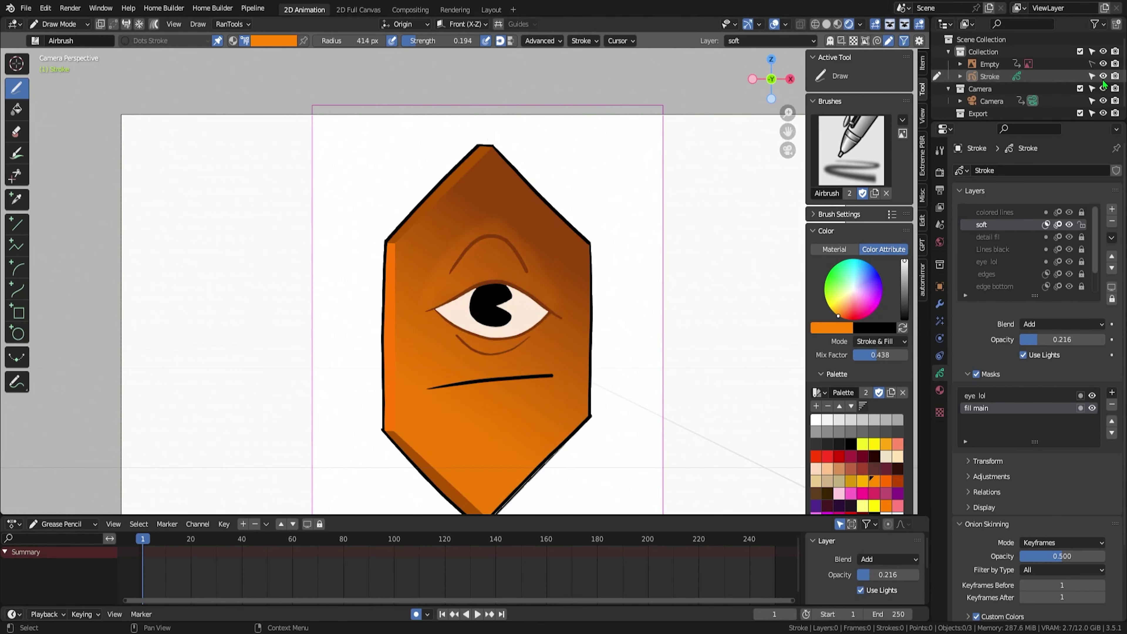
- Change the render view transform in Color Management and turn off viewport world lighting
{"action": "left_click", "coordinate": [940, 389]}
{"action": "left_click", "coordinate": [940, 173]}
{"action": "scroll", "coordinate": [1034, 400], "scroll_direction": "down", "scroll_amount": 10}
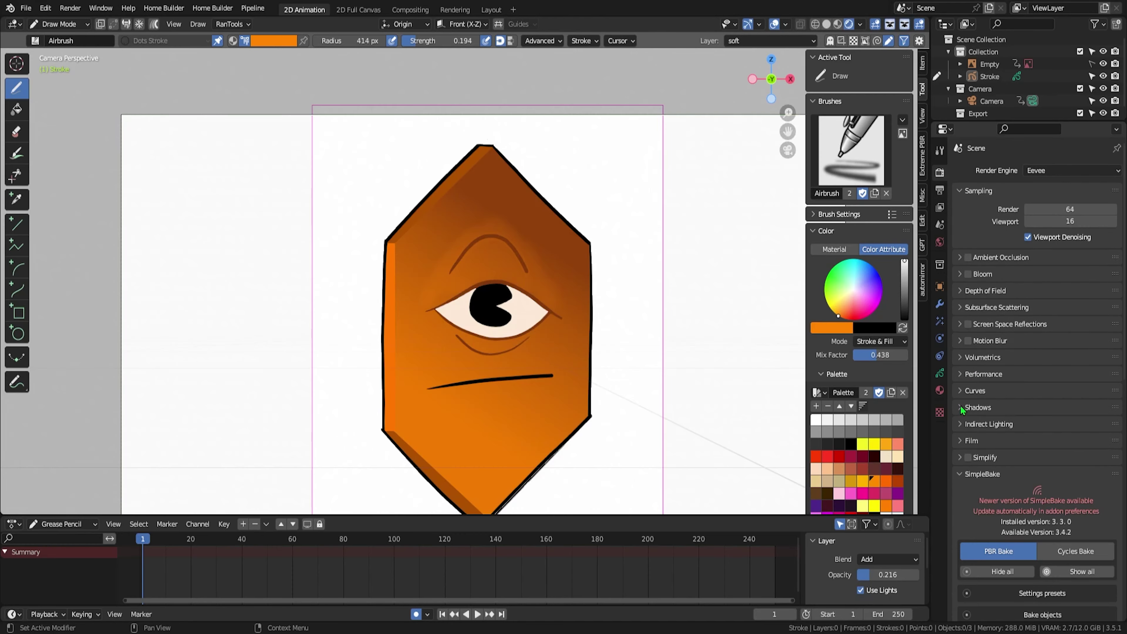
{"action": "left_click", "coordinate": [1069, 552]}
{"action": "left_click", "coordinate": [1045, 484]}
{"action": "left_click", "coordinate": [1070, 553]}
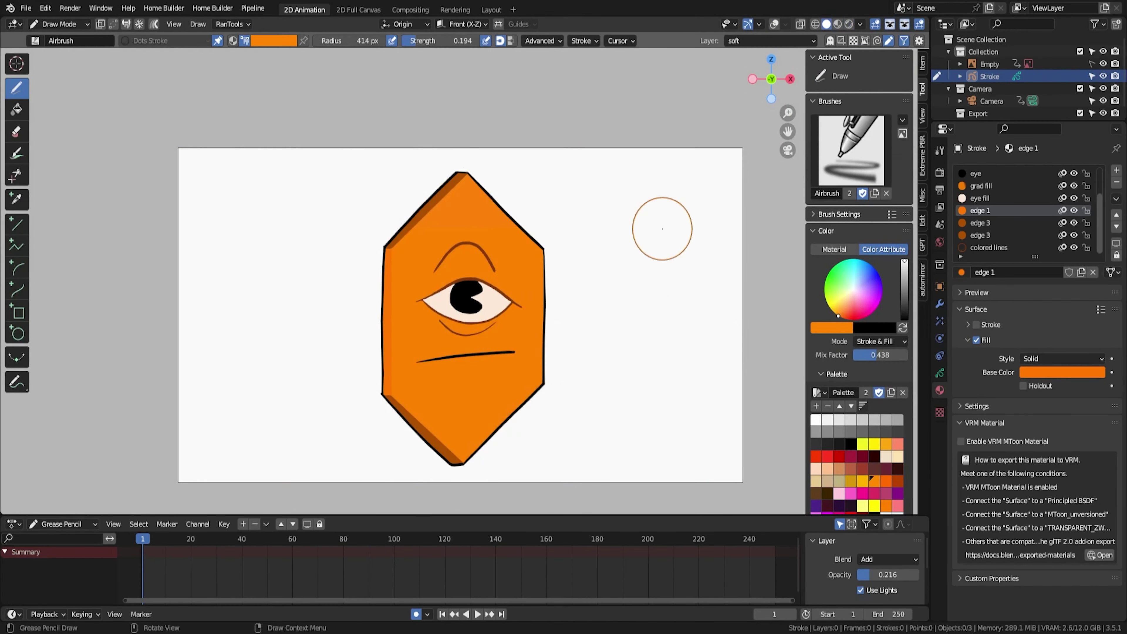
{"action": "left_click", "coordinate": [860, 24]}
{"action": "left_click", "coordinate": [793, 99]}
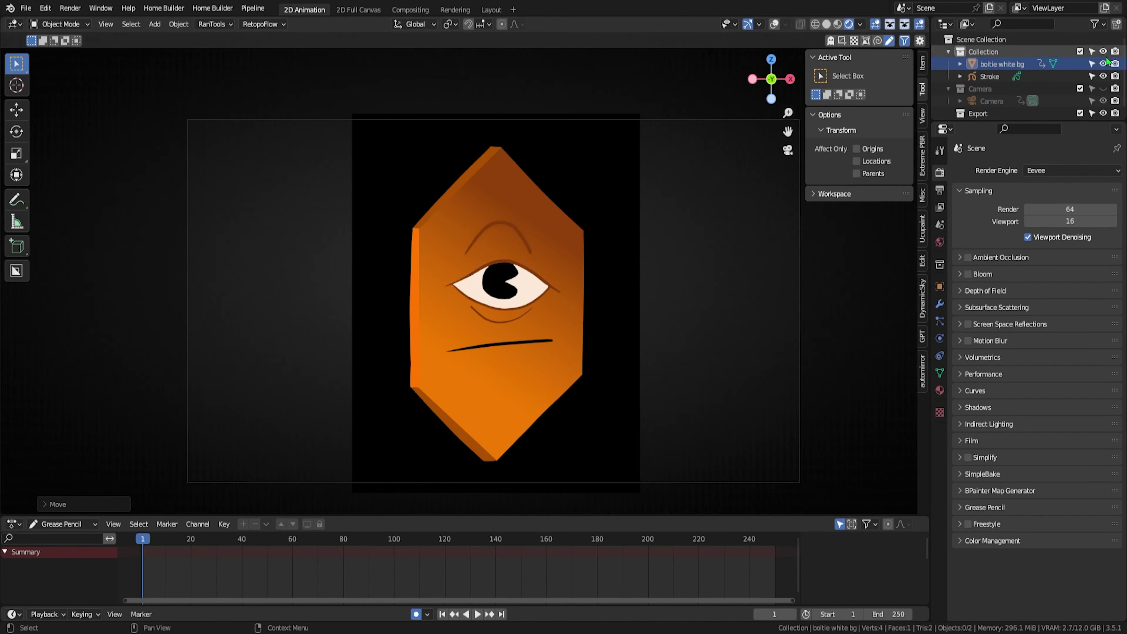
- Select the white background object and hide the camera in the viewport
{"action": "left_click", "coordinate": [860, 24]}
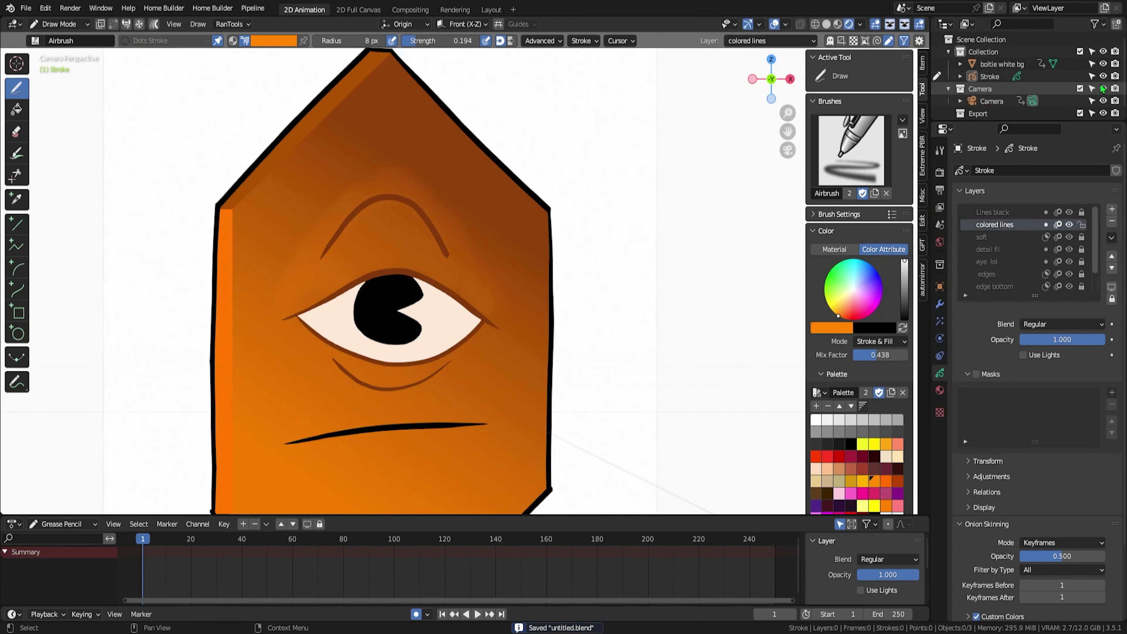
{"action": "left_click", "coordinate": [1103, 89]}
{"action": "left_click", "coordinate": [976, 237]}
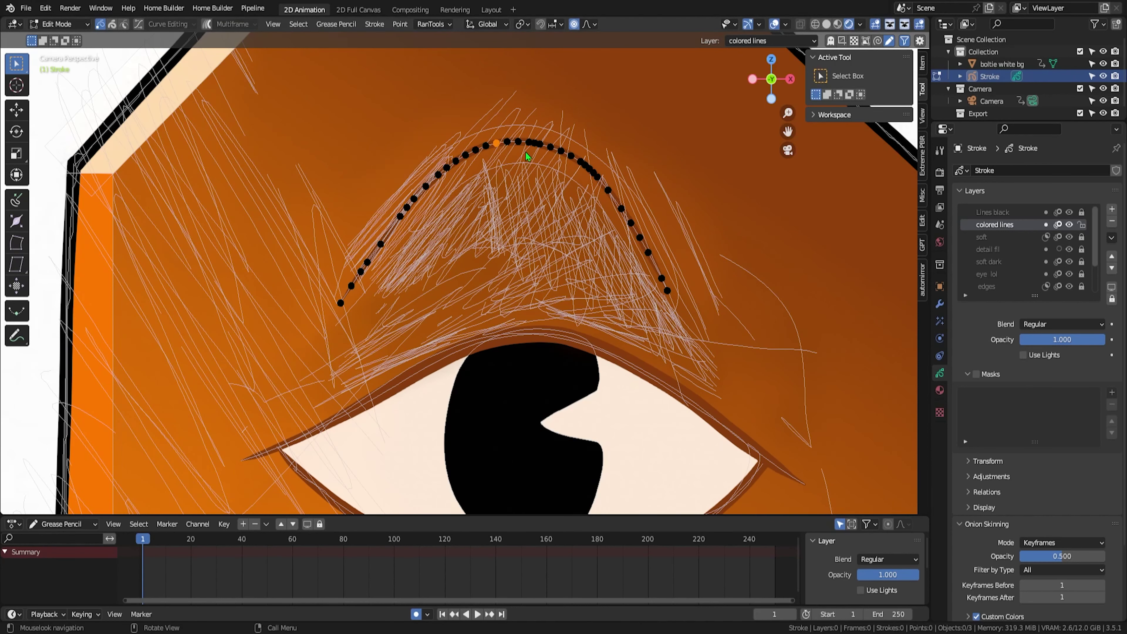
- Scale the eyebrow points with falloff, then scale the lid stroke's left end
{"action": "key", "text": "s"}
{"action": "scroll", "coordinate": [518, 133], "scroll_direction": "up", "scroll_amount": 5}
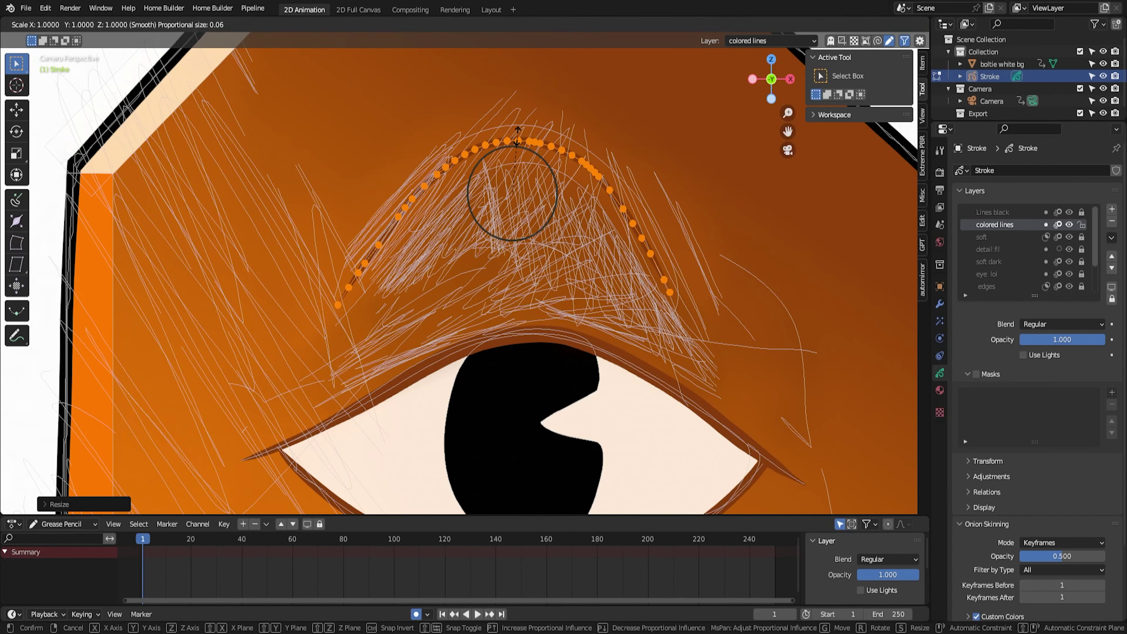
{"action": "scroll", "coordinate": [517, 133], "scroll_direction": "down", "scroll_amount": 3}
{"action": "left_click", "coordinate": [549, 125]}
{"action": "left_click", "coordinate": [357, 272]}
{"action": "key", "text": "s"}
{"action": "scroll", "coordinate": [448, 266], "scroll_direction": "down", "scroll_amount": 2}
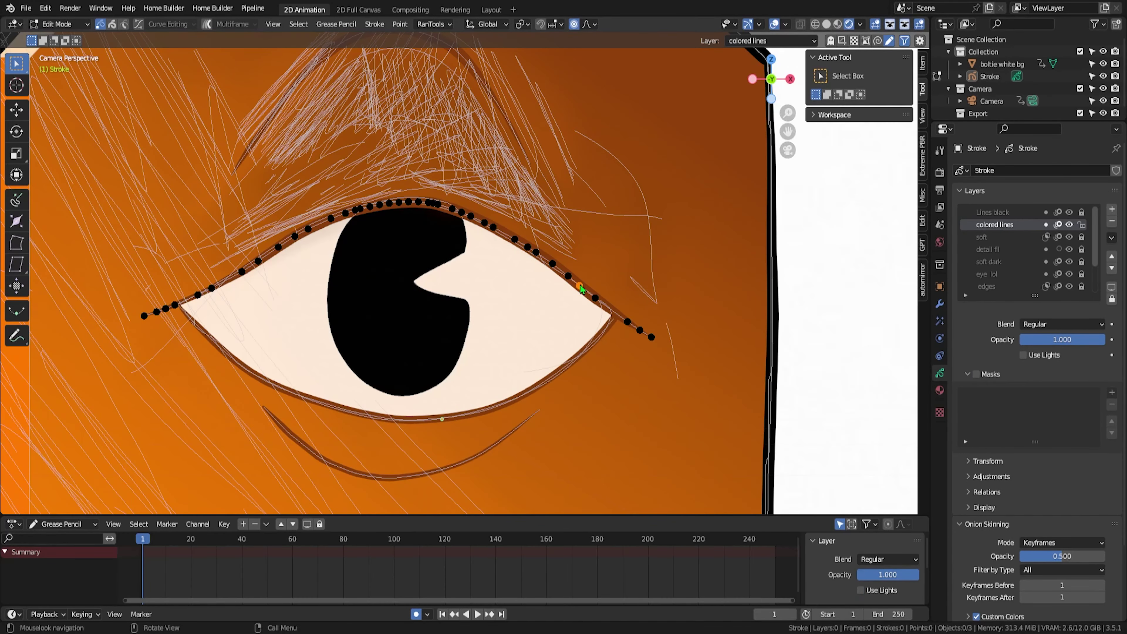
{"action": "left_click", "coordinate": [426, 202]}
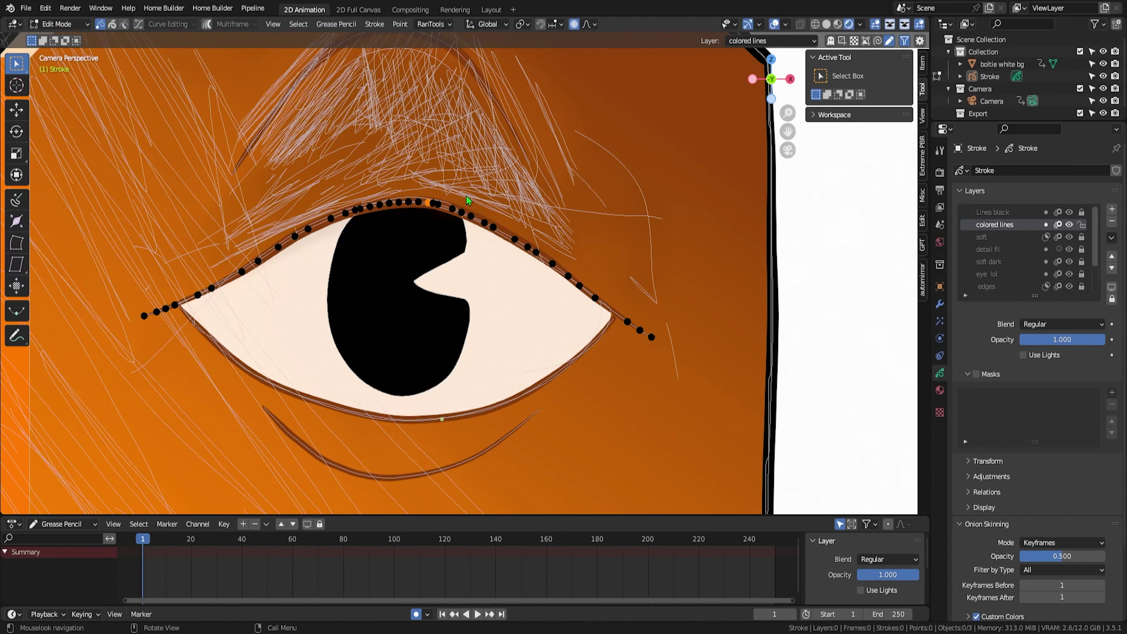
{"action": "key", "text": "Tab"}
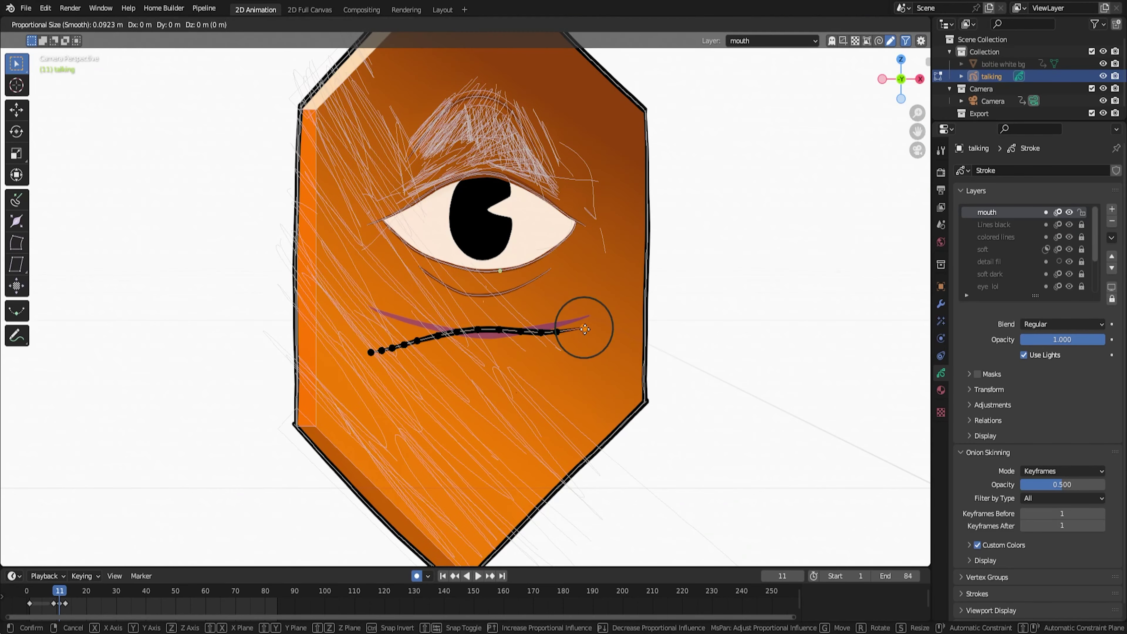
- Step to the next mouth keyframe and play the animation to preview the mouth
{"action": "key", "text": "Up"}
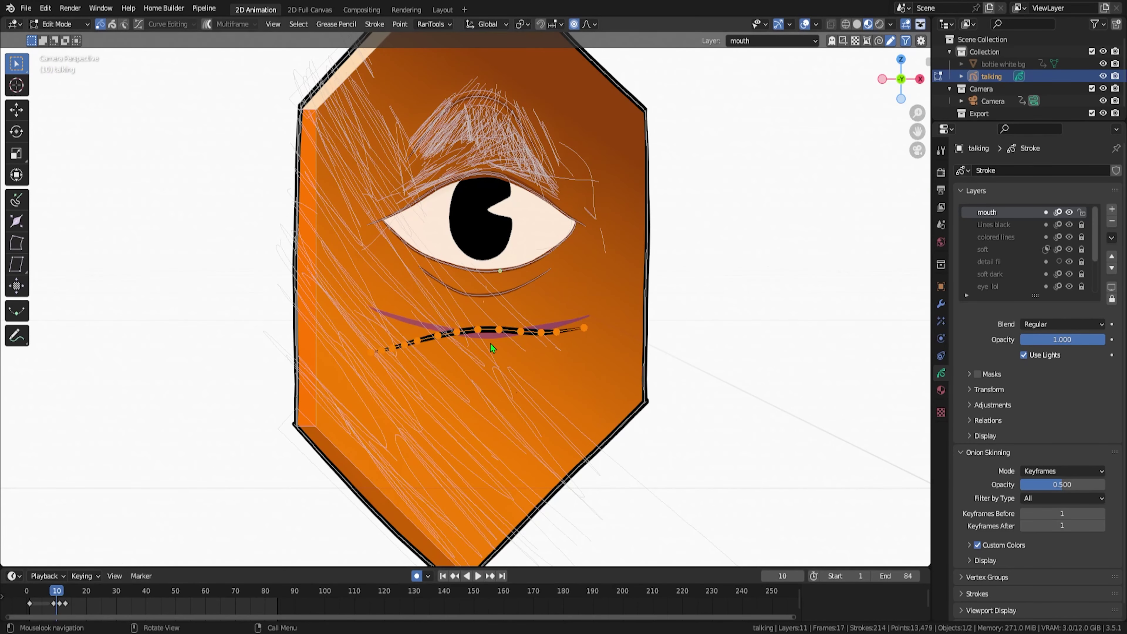
{"action": "key", "text": "Tab"}
{"action": "key", "text": "Right"}
{"action": "key", "text": "space"}
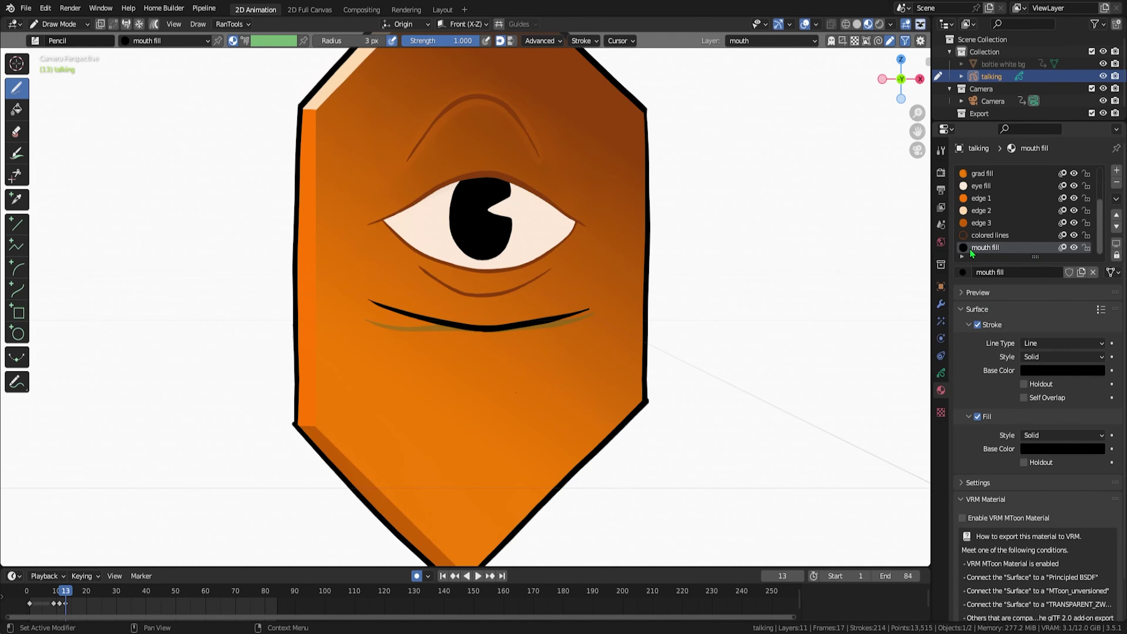
- Pick the edge 3 material and return to frame 11 with the pencil
{"action": "left_click", "coordinate": [981, 222]}
{"action": "scroll", "coordinate": [690, 228], "scroll_direction": "up", "scroll_amount": 3}
{"action": "scroll", "coordinate": [689, 228], "scroll_direction": "up", "scroll_amount": 1}
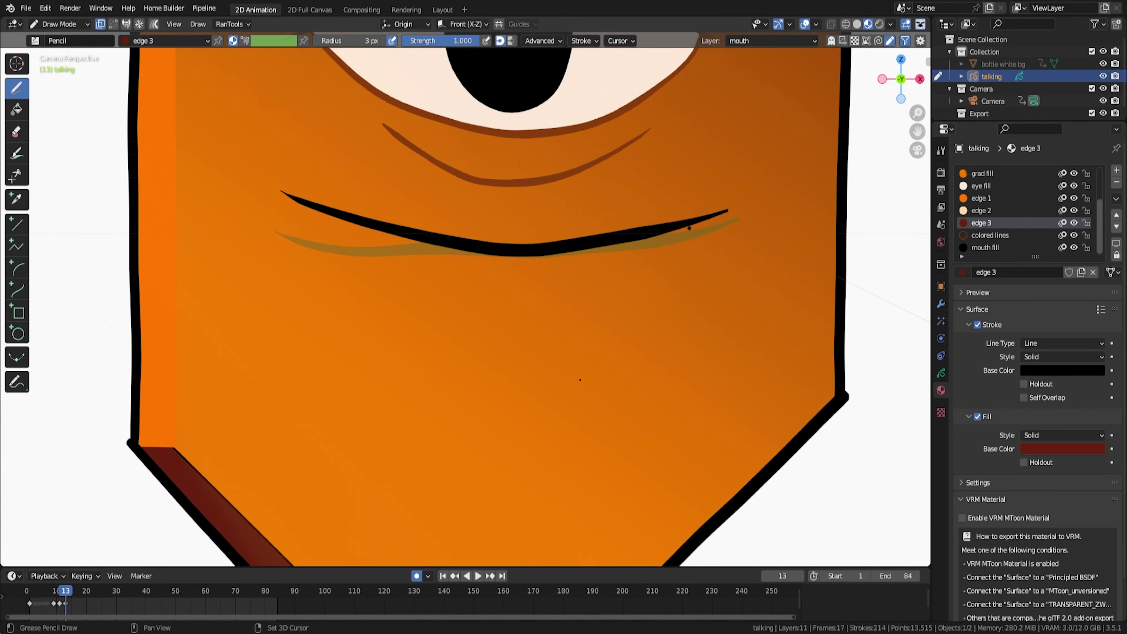
{"action": "key", "text": "e"}
{"action": "left_click", "coordinate": [940, 373]}
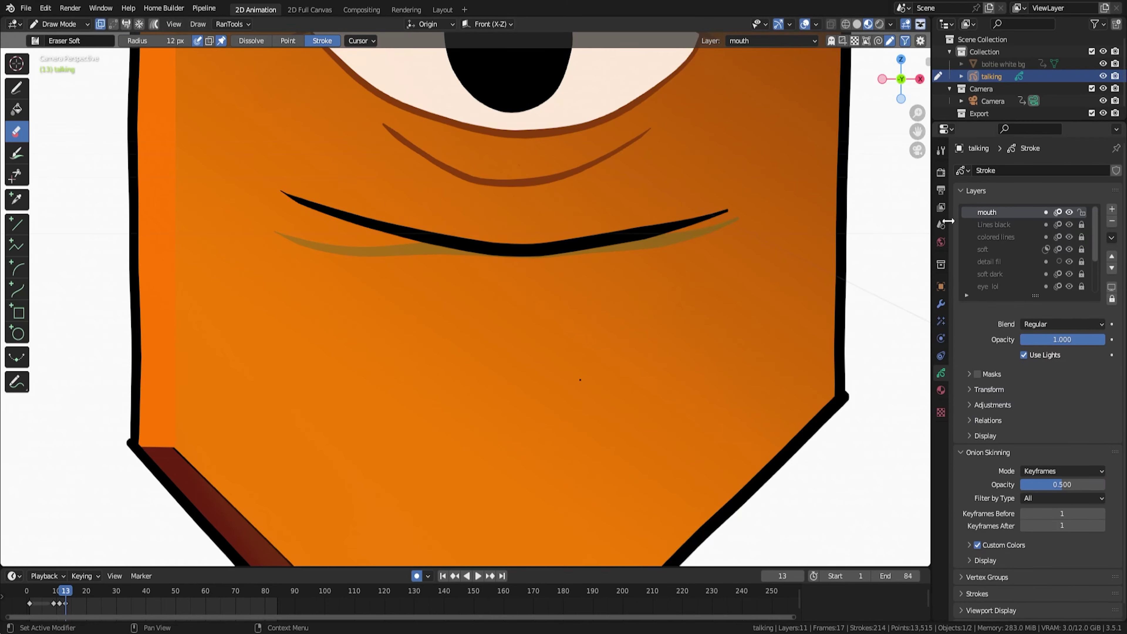
{"action": "key", "text": "Left"}
{"action": "key", "text": "Left"}
{"action": "key", "text": "d"}
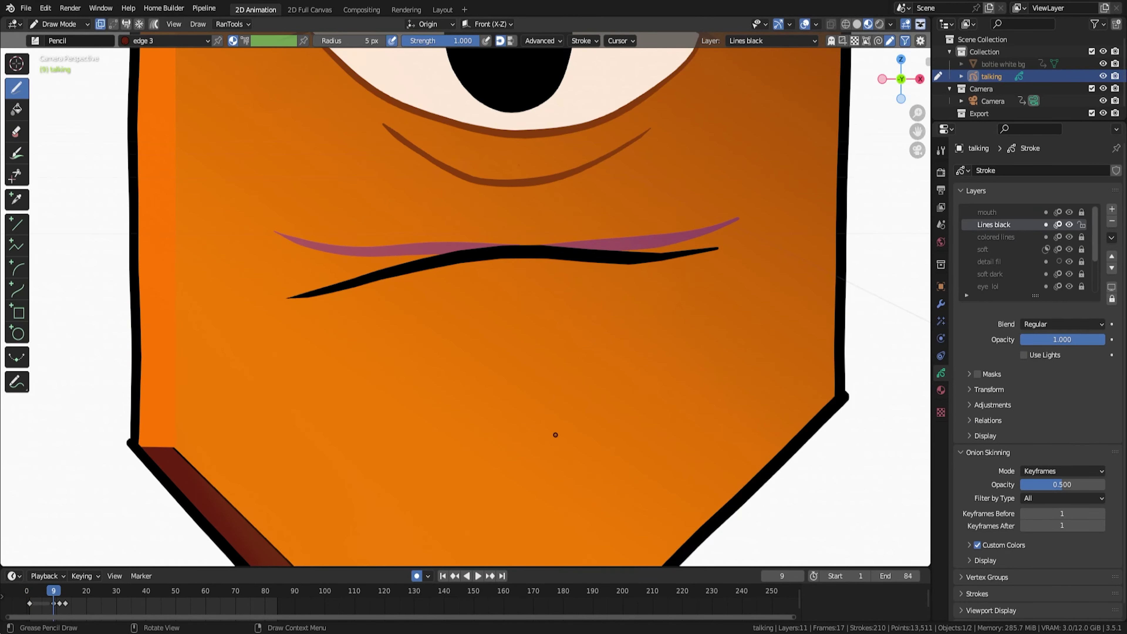
{"action": "left_click", "coordinate": [940, 390]}
- Reshape the dark-red mouth fill outline on frame 11 by sculpting
{"action": "key", "text": "ctrl+z"}
{"action": "key", "text": "ctrl+shift+z"}
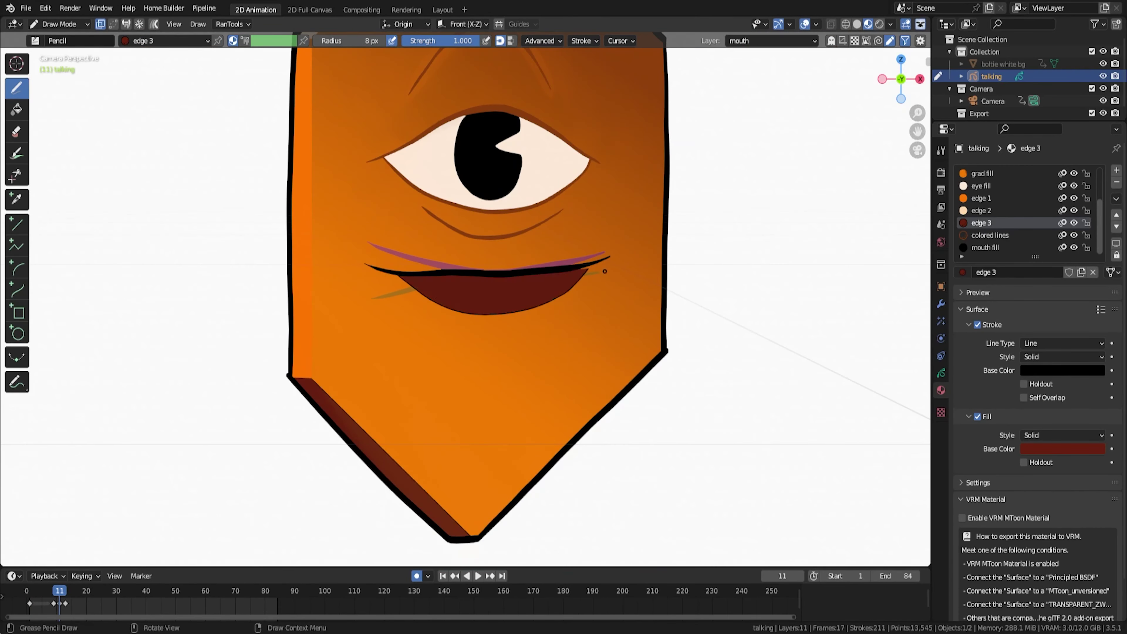
{"action": "scroll", "coordinate": [604, 271], "scroll_direction": "up", "scroll_amount": 5}
{"action": "key", "text": "ctrl+Tab"}
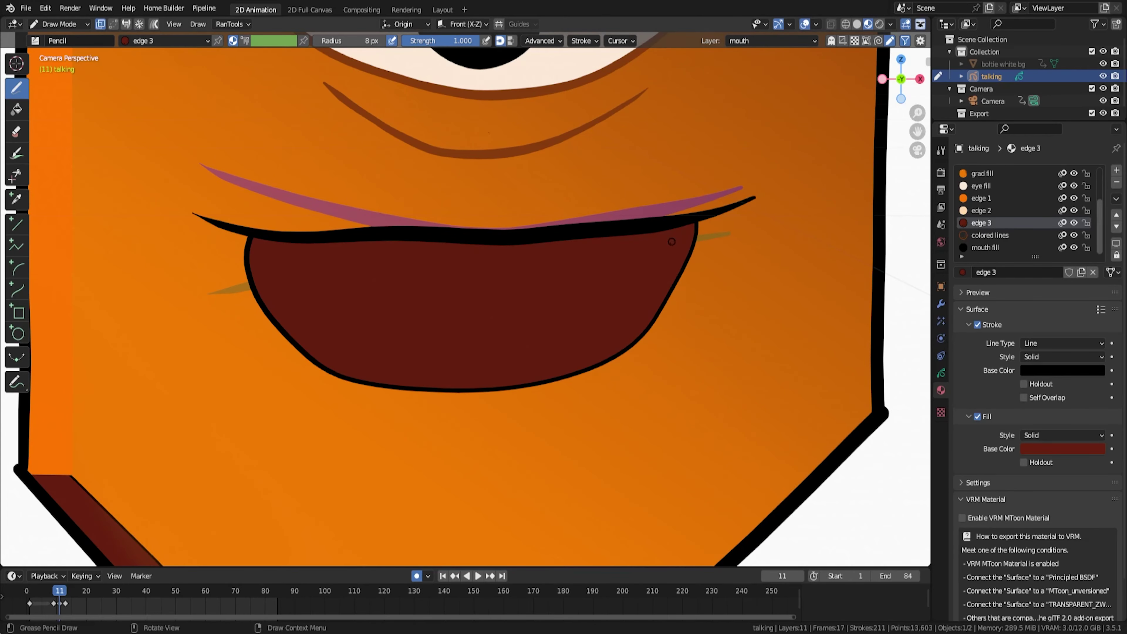
{"action": "left_click_drag", "start_coordinate": [284, 311], "coordinate": [276, 318]}
{"action": "key", "text": "ctrl+Tab"}
{"action": "scroll", "coordinate": [556, 286], "scroll_direction": "down", "scroll_amount": 3}
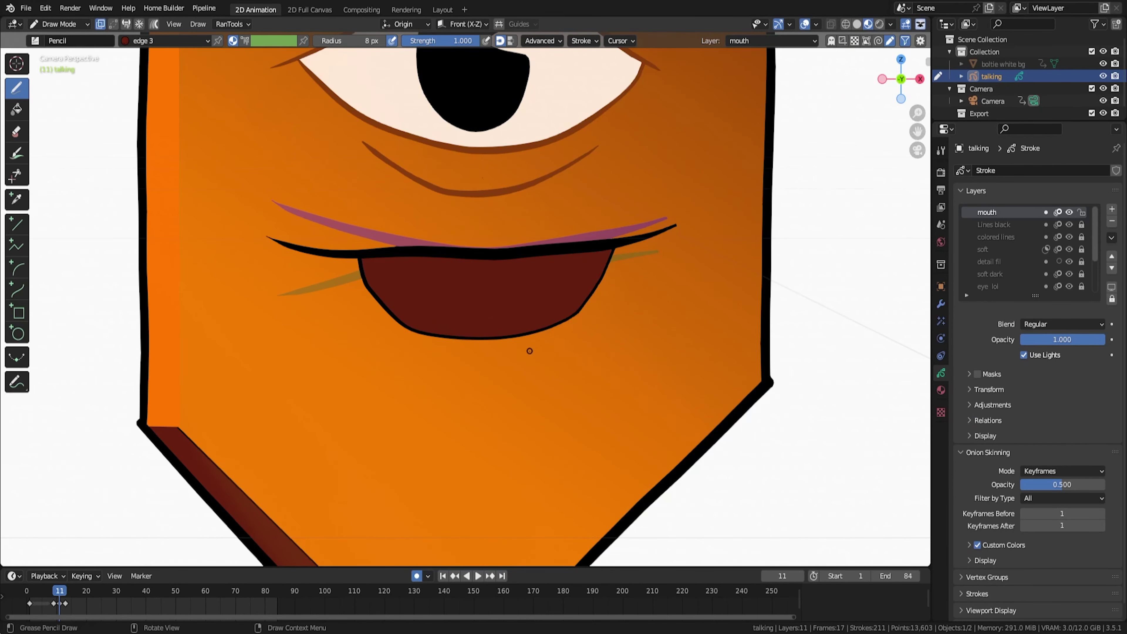
{"action": "key", "text": "ctrl+z"}
{"action": "scroll", "coordinate": [528, 350], "scroll_direction": "up", "scroll_amount": 2}
- Draw a dark-red mouth fill under the mouth line on a later keyframe
{"action": "left_click_drag", "start_coordinate": [411, 246], "coordinate": [613, 286]}
{"action": "key", "text": "ctrl+z"}
{"action": "left_click", "coordinate": [941, 390]}
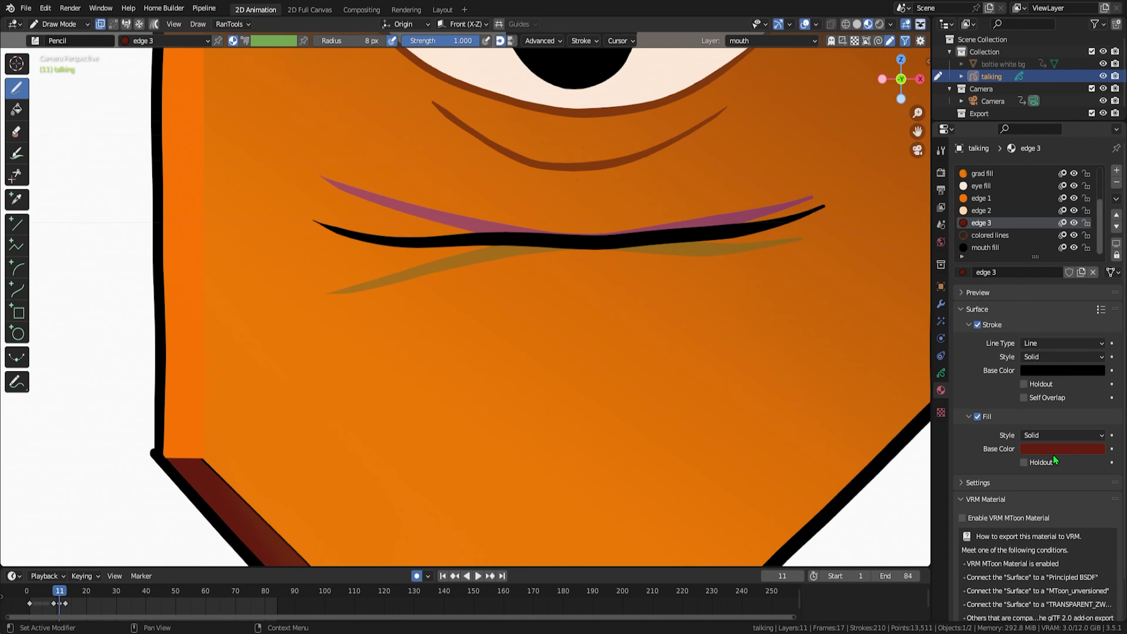
{"action": "left_click_drag", "start_coordinate": [1055, 450], "coordinate": [1052, 370]}
{"action": "key", "text": "Up"}
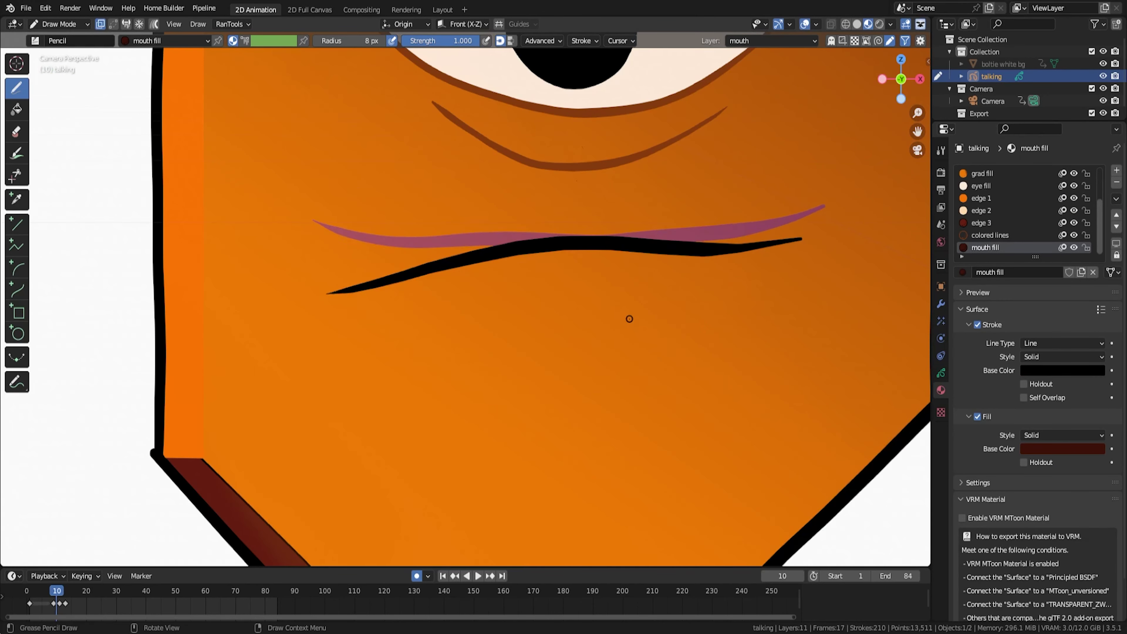
{"action": "left_click_drag", "start_coordinate": [417, 217], "coordinate": [719, 228]}
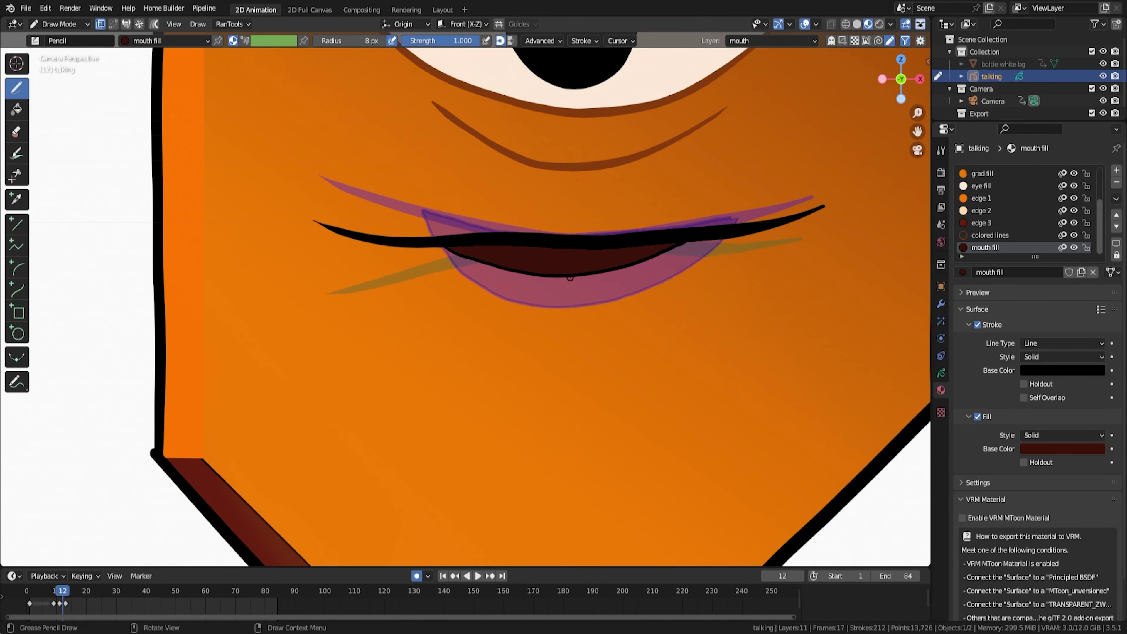
- Move the playhead to frame 16, deselect timeline keyframes, and return to frame 1
{"action": "key", "text": "Home"}
{"action": "key", "text": "Left"}
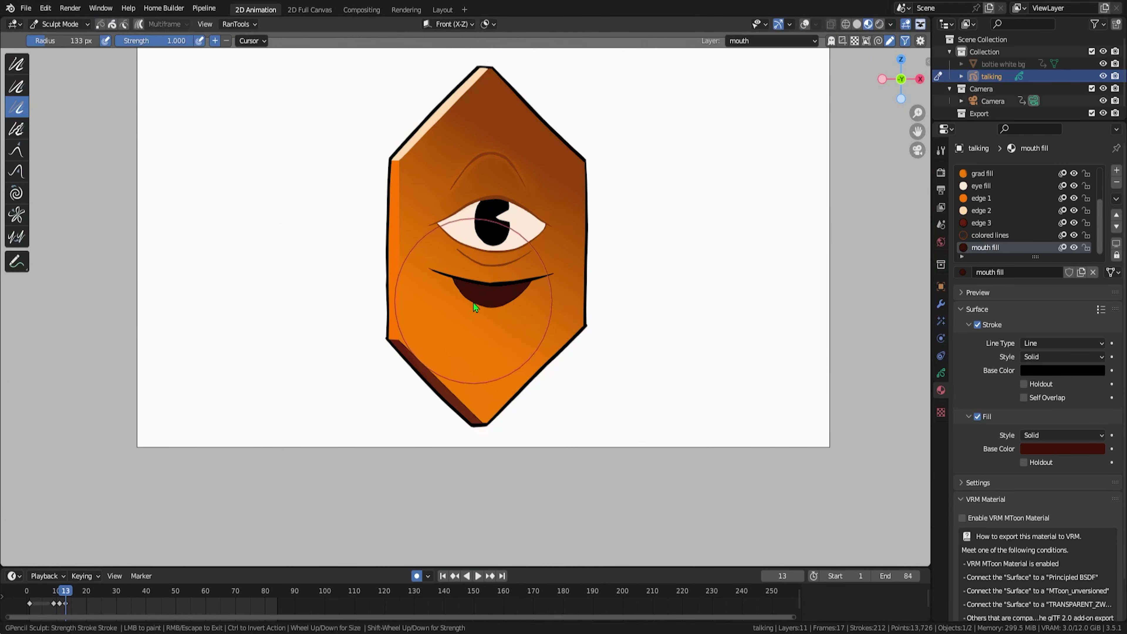
{"action": "scroll", "coordinate": [677, 297], "scroll_direction": "up", "scroll_amount": 5}
{"action": "key", "text": "Right"}
{"action": "key", "text": "Right"}
{"action": "key", "text": "Right"}
{"action": "left_click_drag", "start_coordinate": [528, 568], "coordinate": [528, 521]}
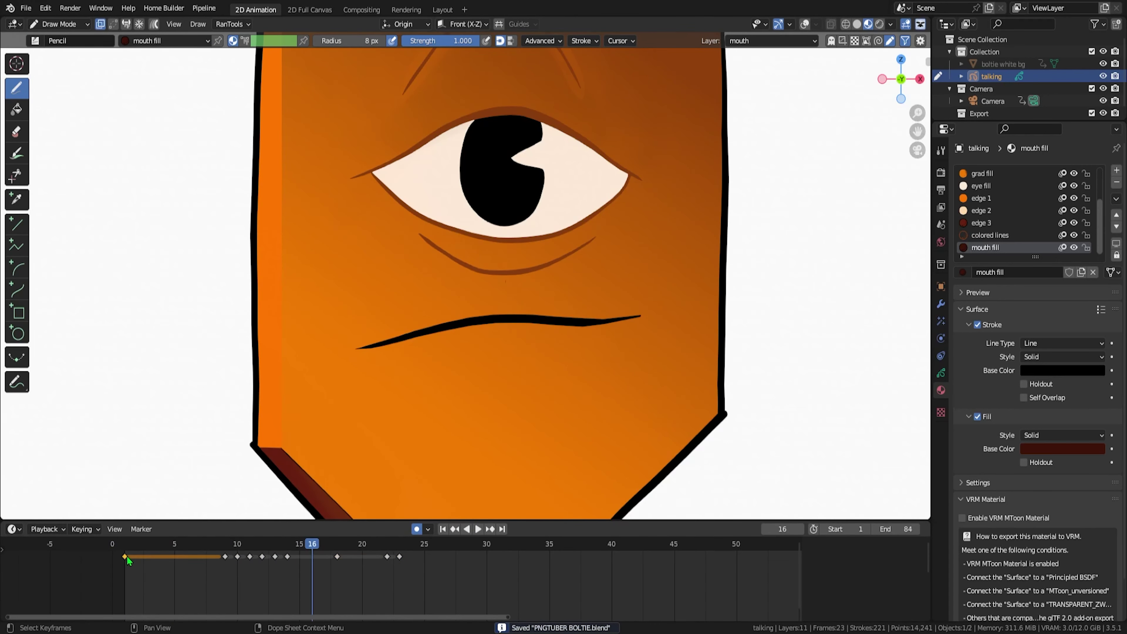
{"action": "left_click", "coordinate": [282, 551]}
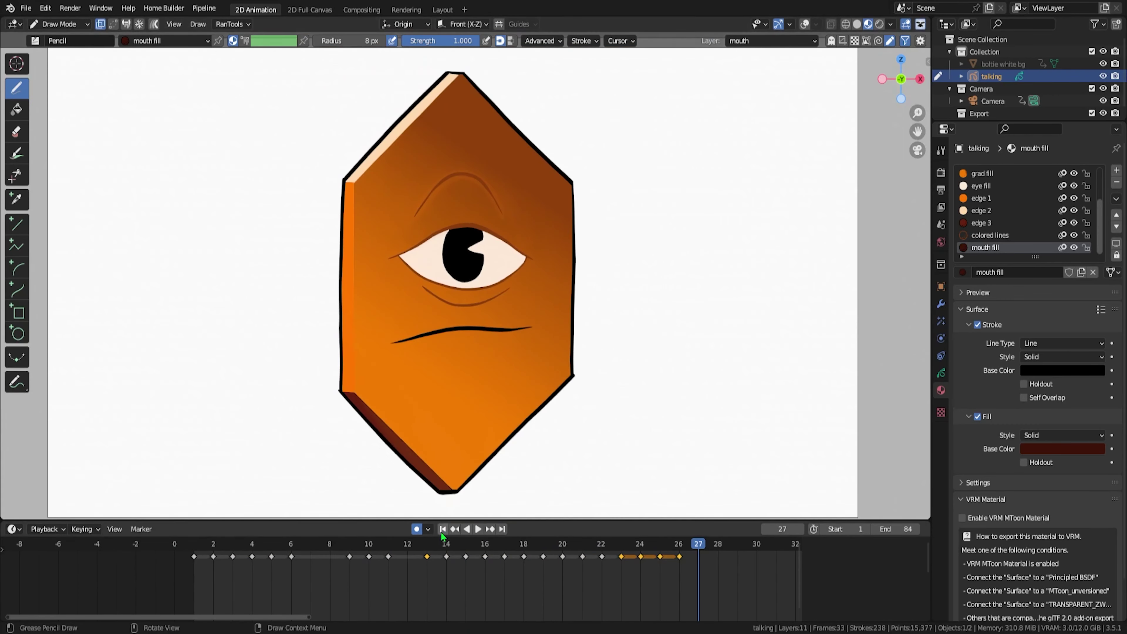
{"action": "key", "text": "Home"}
{"action": "key", "text": "shift+Left"}
{"action": "left_click", "coordinate": [940, 373]}
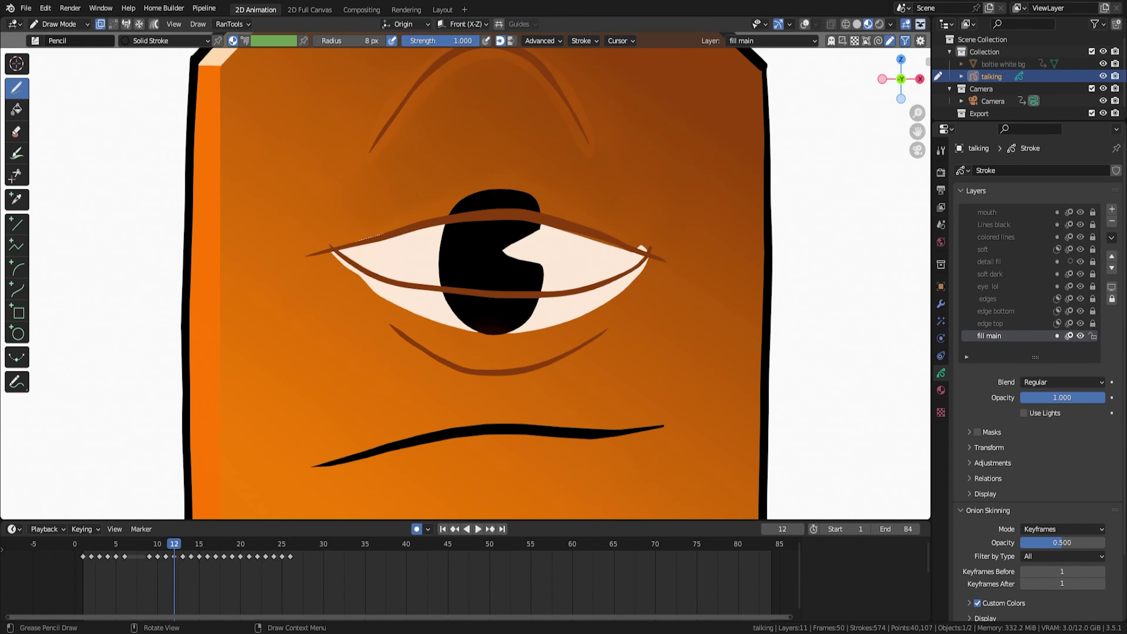
- Erase the pupil outside the eyelids and enable masking on the eye layer
{"action": "key", "text": "f"}
{"action": "left_click_drag", "start_coordinate": [519, 243], "coordinate": [463, 294], "text": "ctrl"}
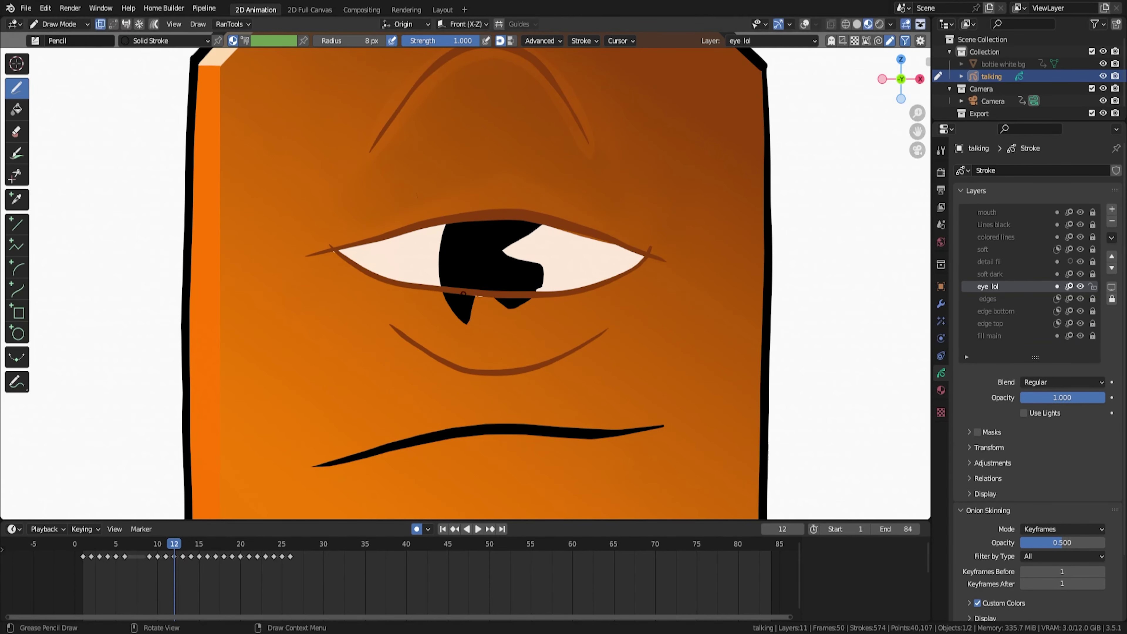
{"action": "left_click", "coordinate": [969, 432]}
{"action": "left_click", "coordinate": [978, 432]}
{"action": "scroll", "coordinate": [566, 312], "scroll_direction": "up", "scroll_amount": 2}
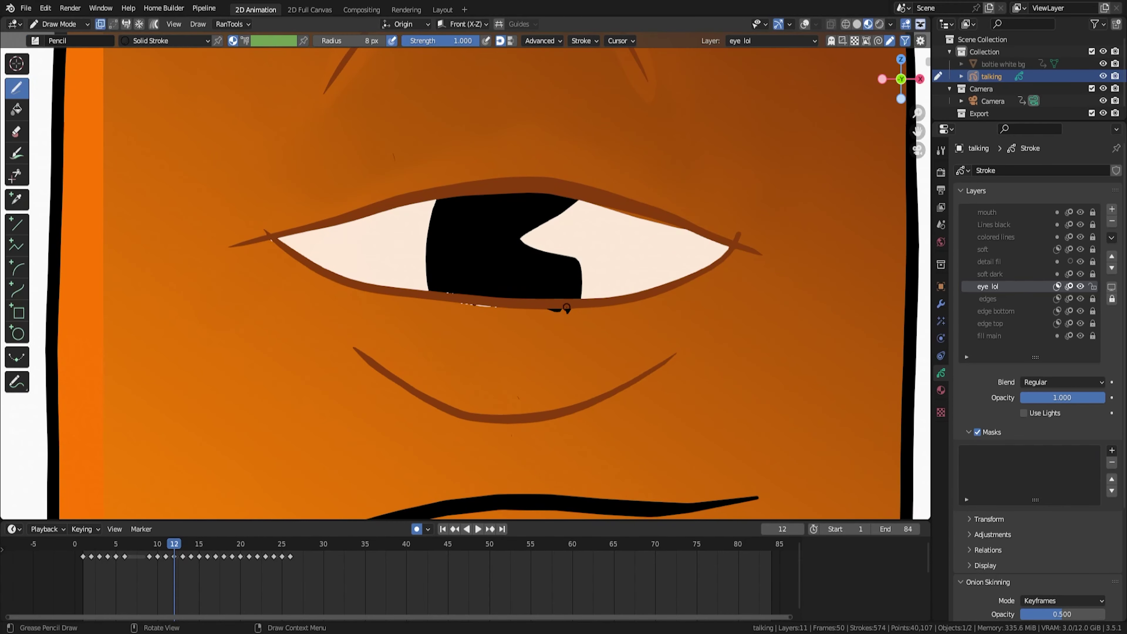
- Preview the blink from frame 1, then show per-layer keyframe channels in a Grease Pencil Dope Sheet
{"action": "key", "text": "ctrl+Tab"}
{"action": "key", "text": "Home"}
{"action": "key", "text": "shift+Left"}
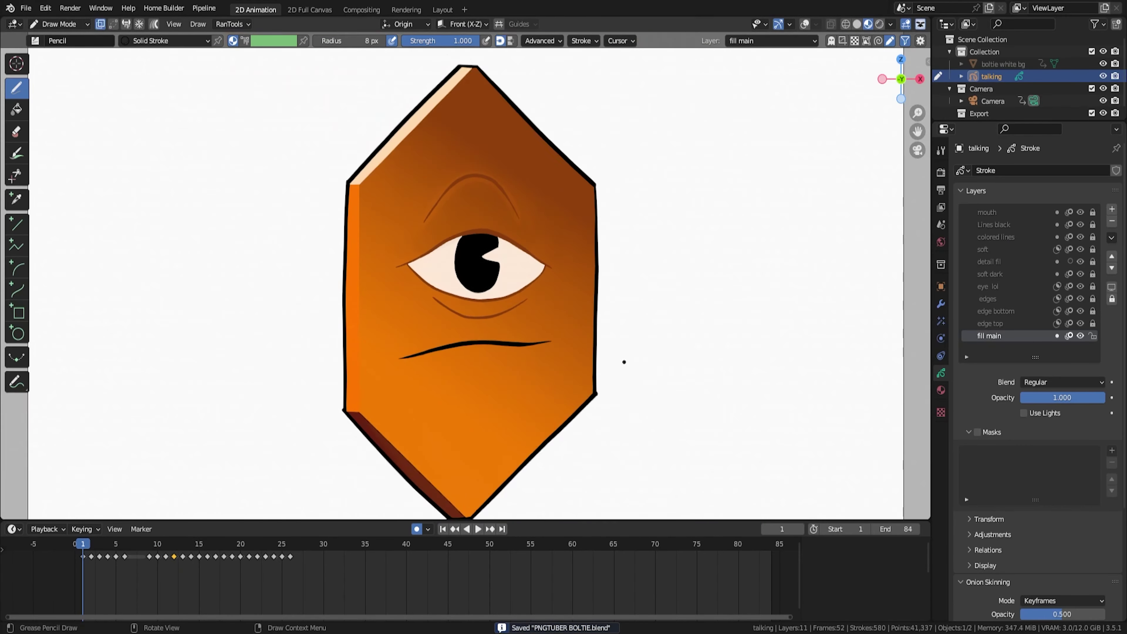
{"action": "key", "text": "space"}
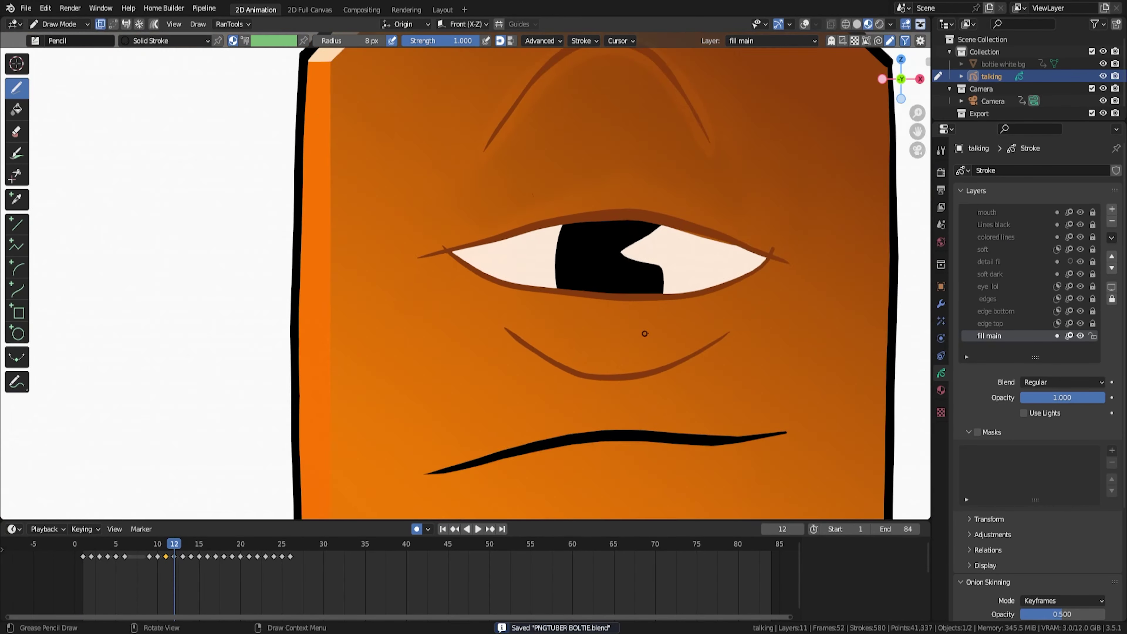
{"action": "key", "text": "e"}
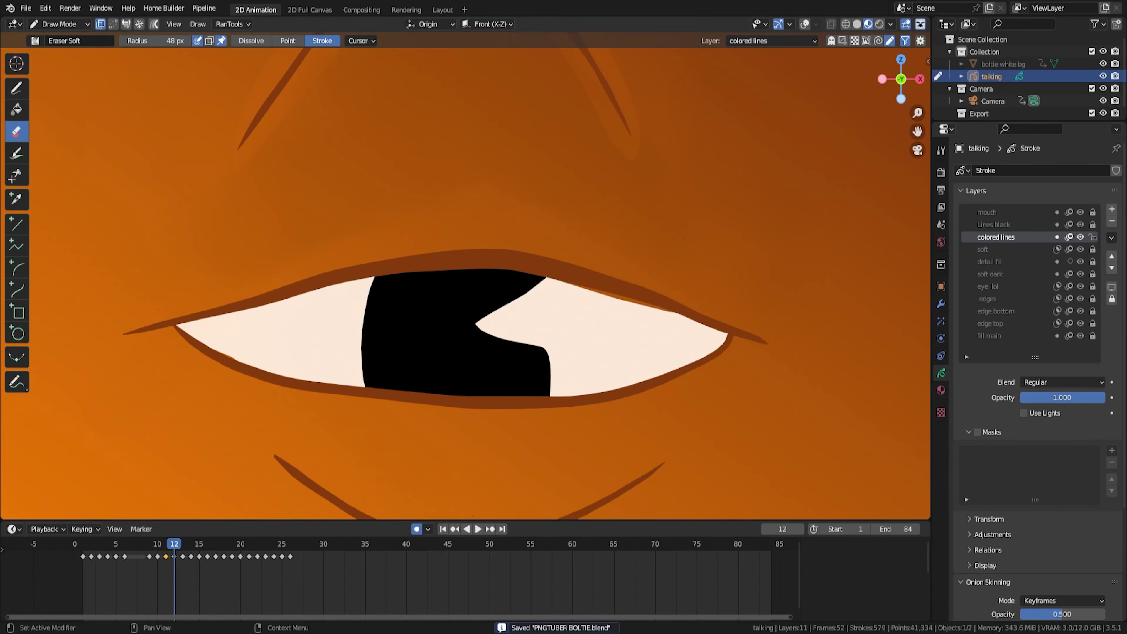
{"action": "key", "text": "Right"}
{"action": "key", "text": "Left"}
{"action": "key", "text": "space"}
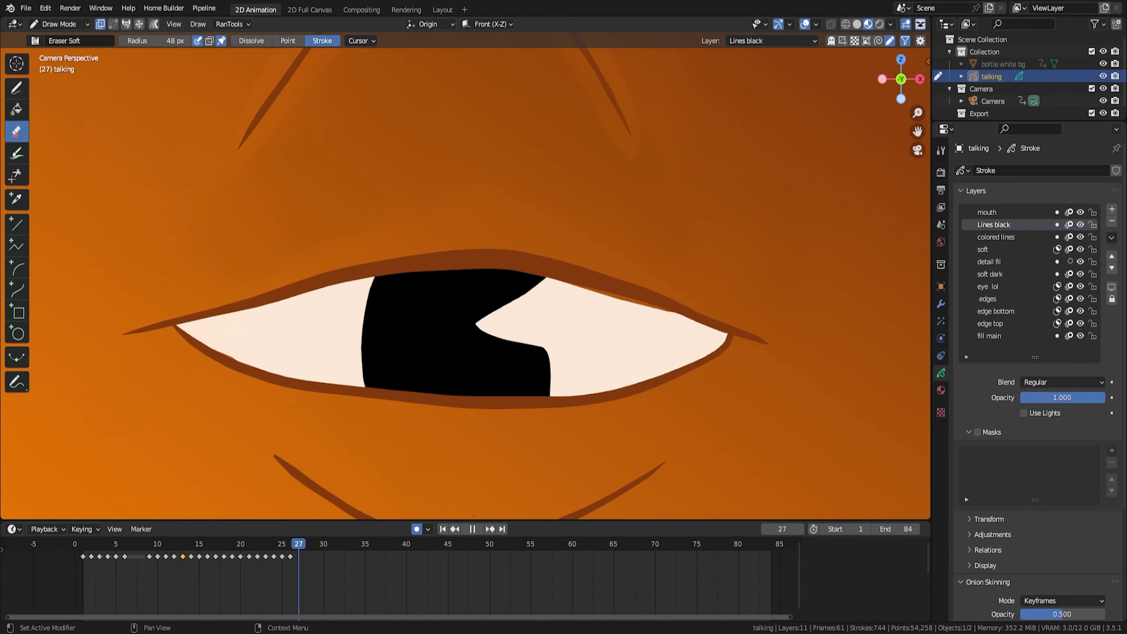
{"action": "scroll", "coordinate": [361, 457], "scroll_direction": "up", "scroll_amount": 4}
{"action": "key", "text": "d"}
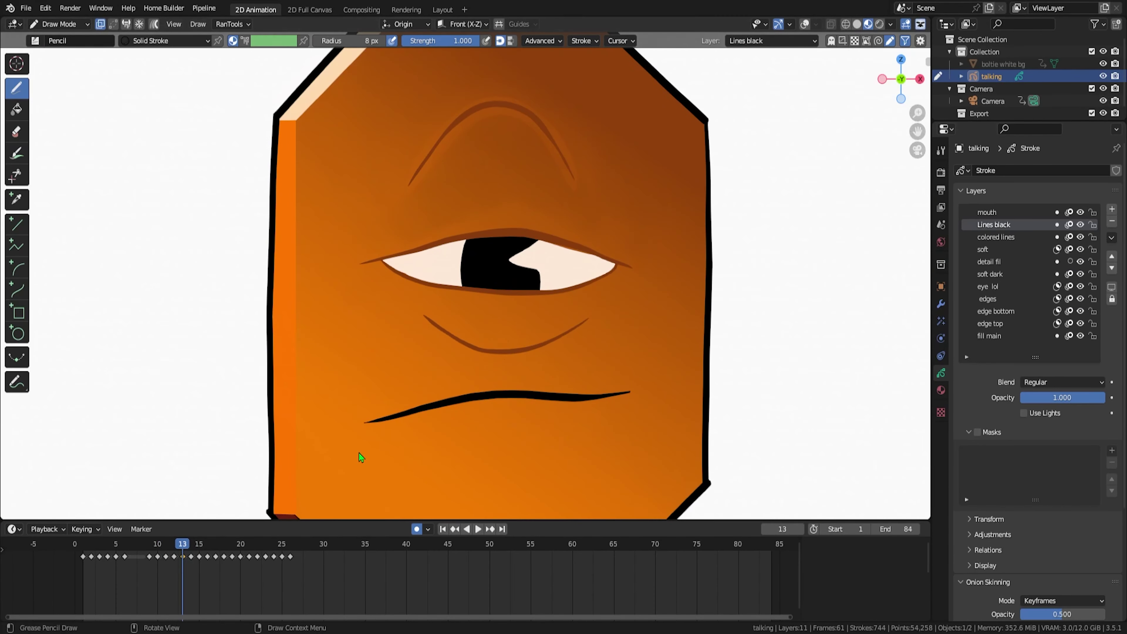
{"action": "left_click", "coordinate": [13, 529]}
{"action": "left_click", "coordinate": [142, 402]}
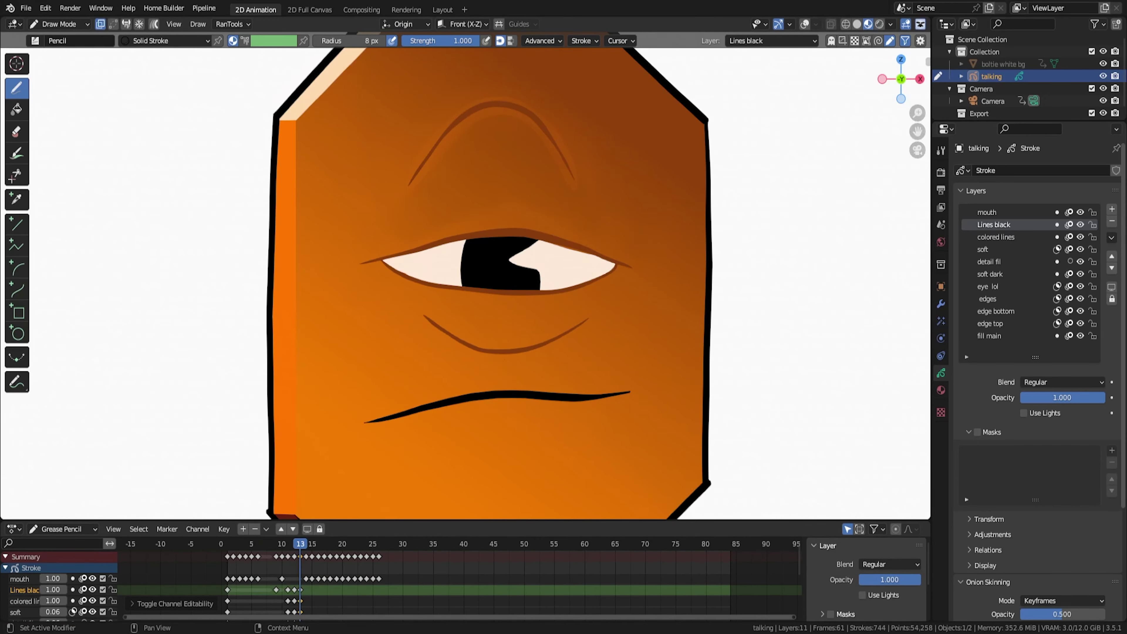
- Select the eye stroke on the eye lol layer in edit mode
{"action": "scroll", "coordinate": [621, 351], "scroll_direction": "down", "scroll_amount": 3}
{"action": "scroll", "coordinate": [621, 351], "scroll_direction": "up", "scroll_amount": 4}
{"action": "scroll", "coordinate": [709, 151], "scroll_direction": "up", "scroll_amount": 2}
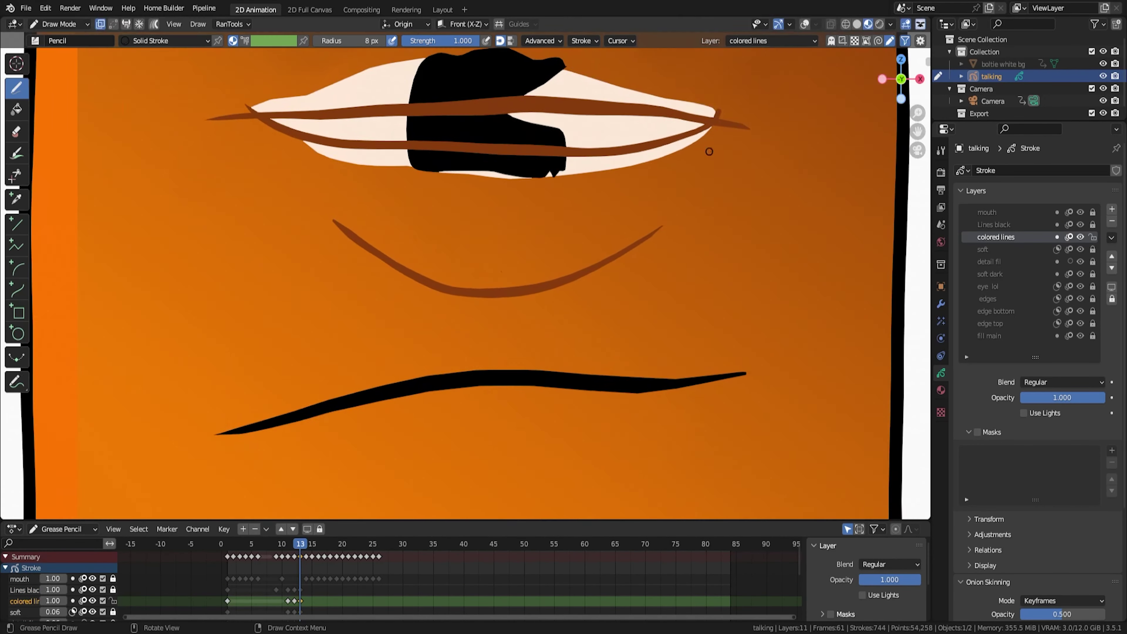
{"action": "key", "text": "Tab"}
{"action": "left_click", "coordinate": [449, 223]}
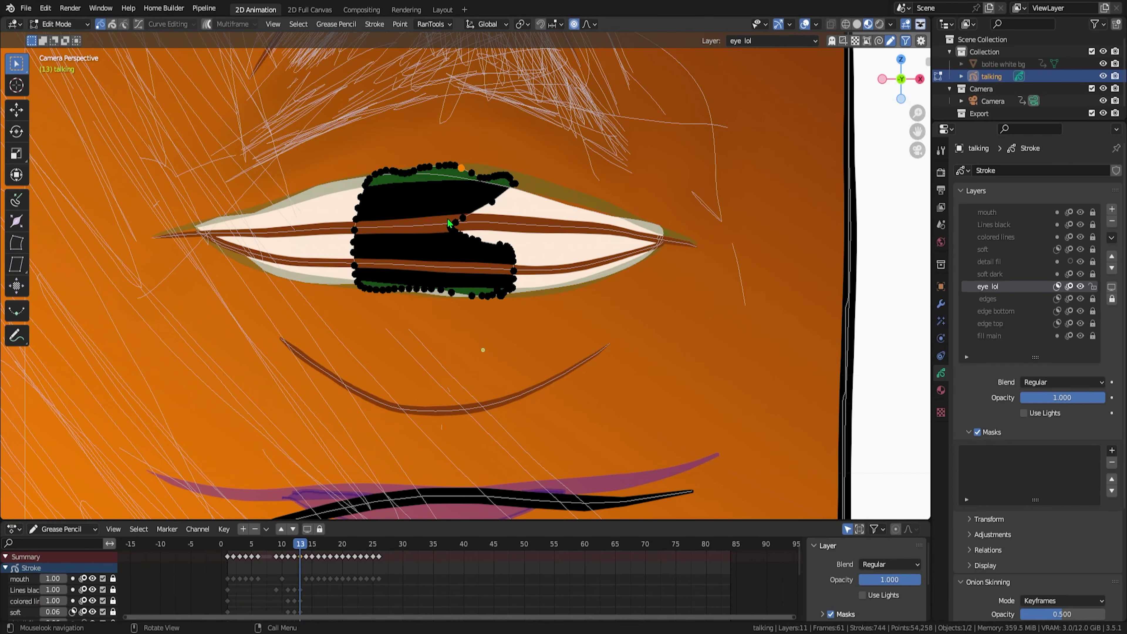
{"action": "key", "text": "Tab"}
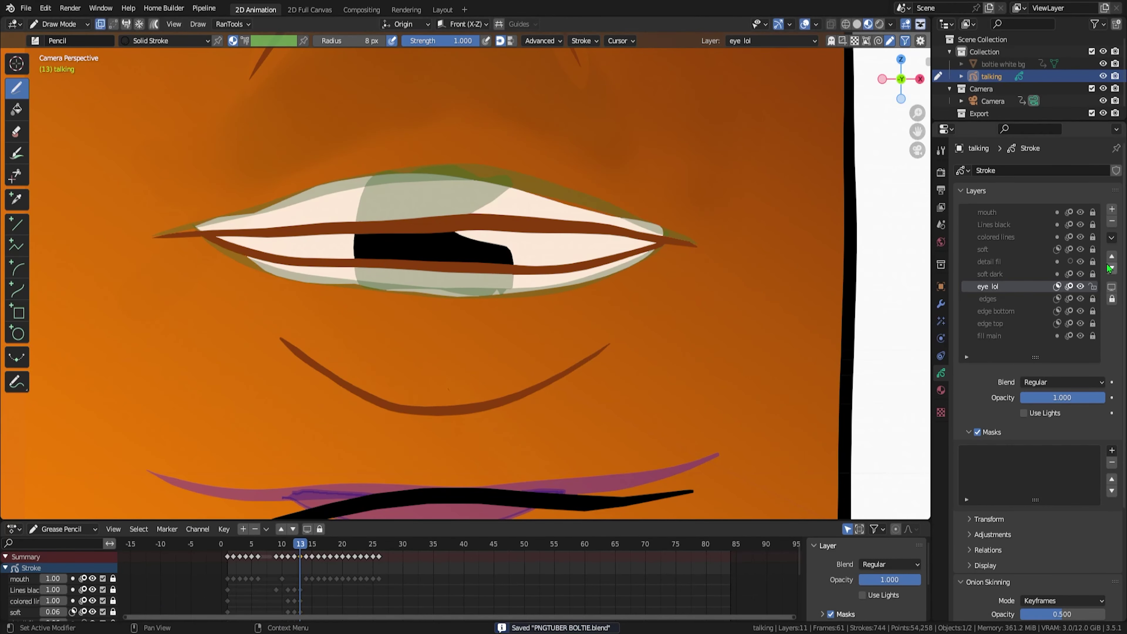
- Set the drawing brush radius to 145, then 125, and frame the camera view at frame 1
{"action": "key", "text": "Page_Down"}
{"action": "key", "text": "f"}
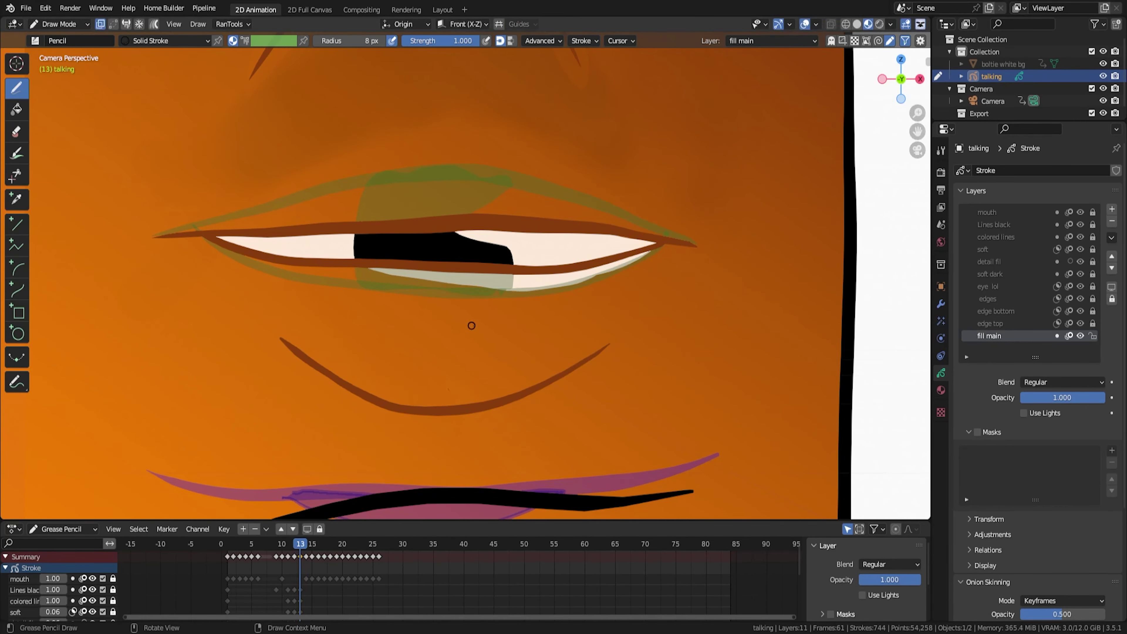
{"action": "scroll", "coordinate": [608, 276], "scroll_direction": "down", "scroll_amount": 5}
{"action": "scroll", "coordinate": [466, 155], "scroll_direction": "up", "scroll_amount": 2}
{"action": "key", "text": "Page_Up"}
{"action": "key", "text": "f"}
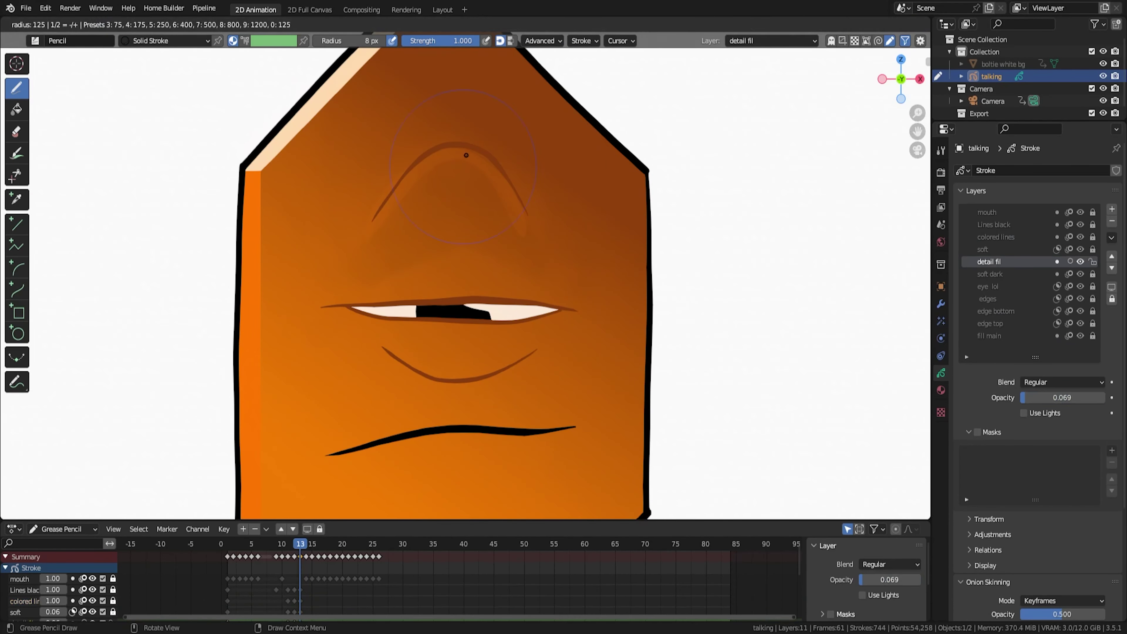
{"action": "key", "text": "shift+Left"}
{"action": "key", "text": "Home"}
{"action": "scroll", "coordinate": [420, 364], "scroll_direction": "up", "scroll_amount": 3}
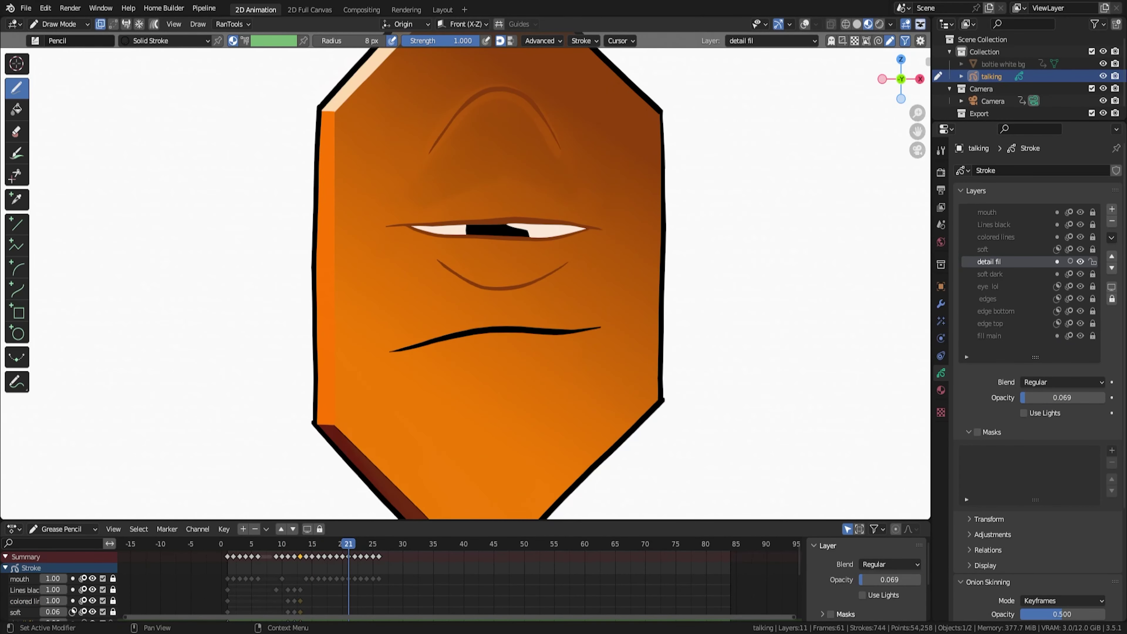
- Make the colored lines layer active and erase the eye strokes on this frame
{"action": "left_click", "coordinate": [996, 237]}
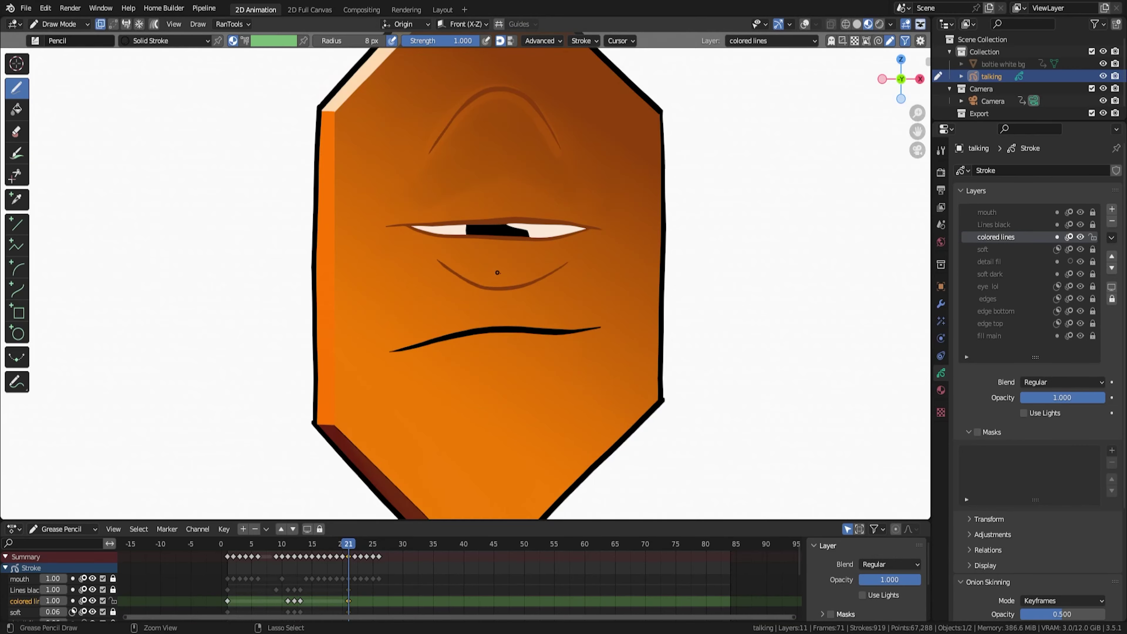
{"action": "scroll", "coordinate": [511, 224], "scroll_direction": "up", "scroll_amount": 5}
{"action": "scroll", "coordinate": [513, 417], "scroll_direction": "down", "scroll_amount": 4}
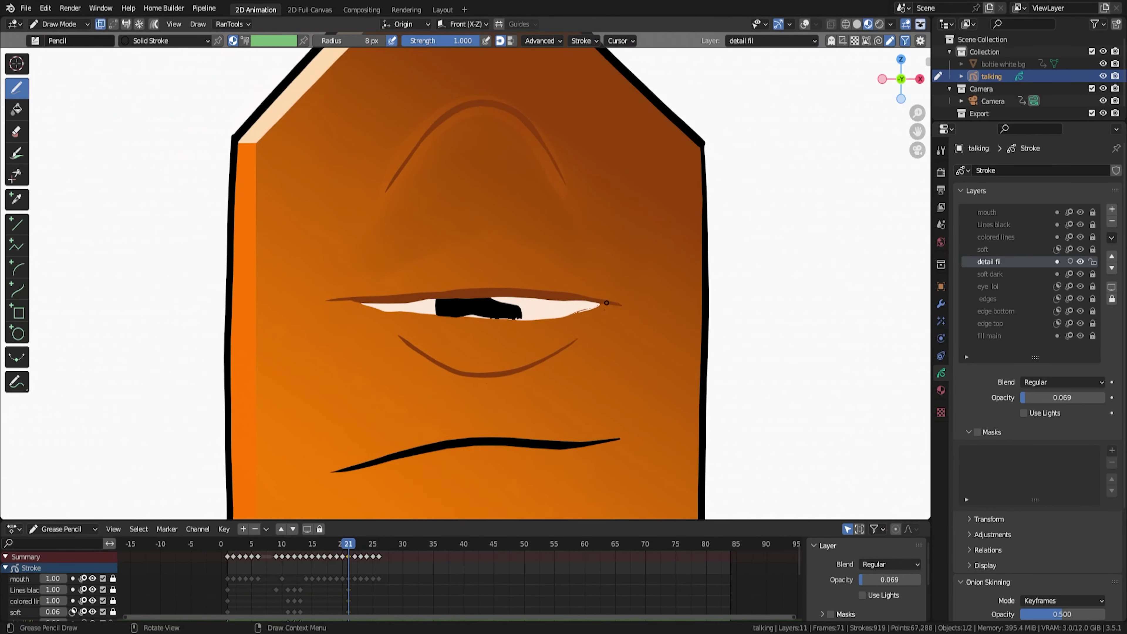
{"action": "key", "text": "ctrl+Tab"}
{"action": "key", "text": "e"}
{"action": "left_click_drag", "start_coordinate": [338, 280], "coordinate": [603, 284]}
- Save, undo the eye erasure, add mouth and eye keyframes near frame 27, and play back
{"action": "key", "text": "ctrl+s"}
{"action": "key", "text": "ctrl+z"}
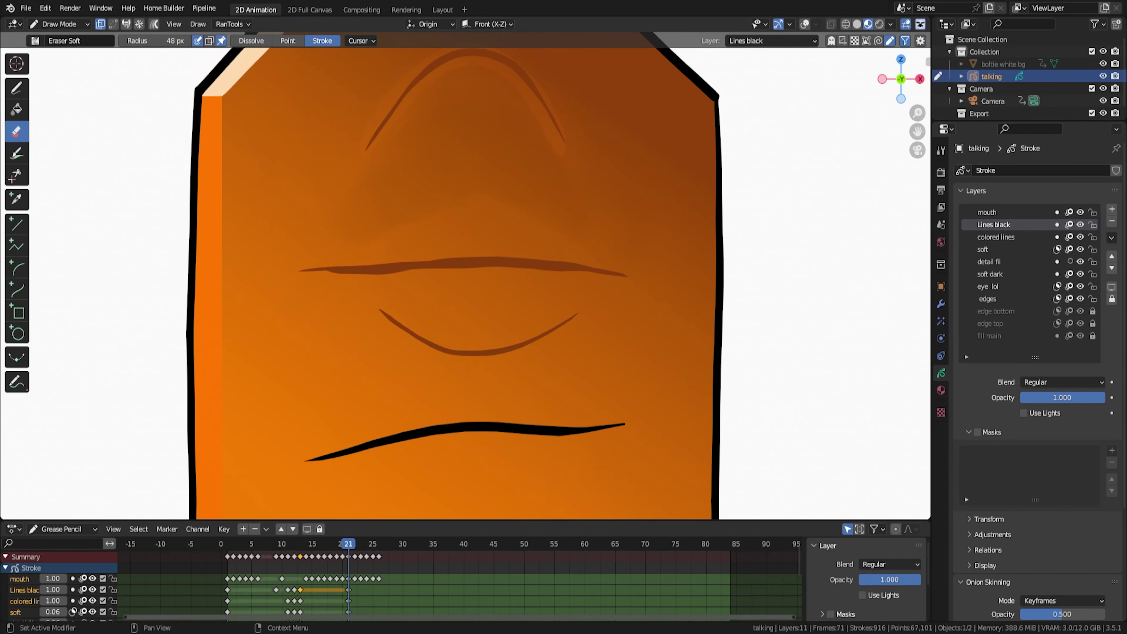
{"action": "key", "text": "ctrl+z"}
{"action": "key", "text": "ctrl+z"}
{"action": "key", "text": "ctrl+z"}
{"action": "key", "text": "ctrl+z"}
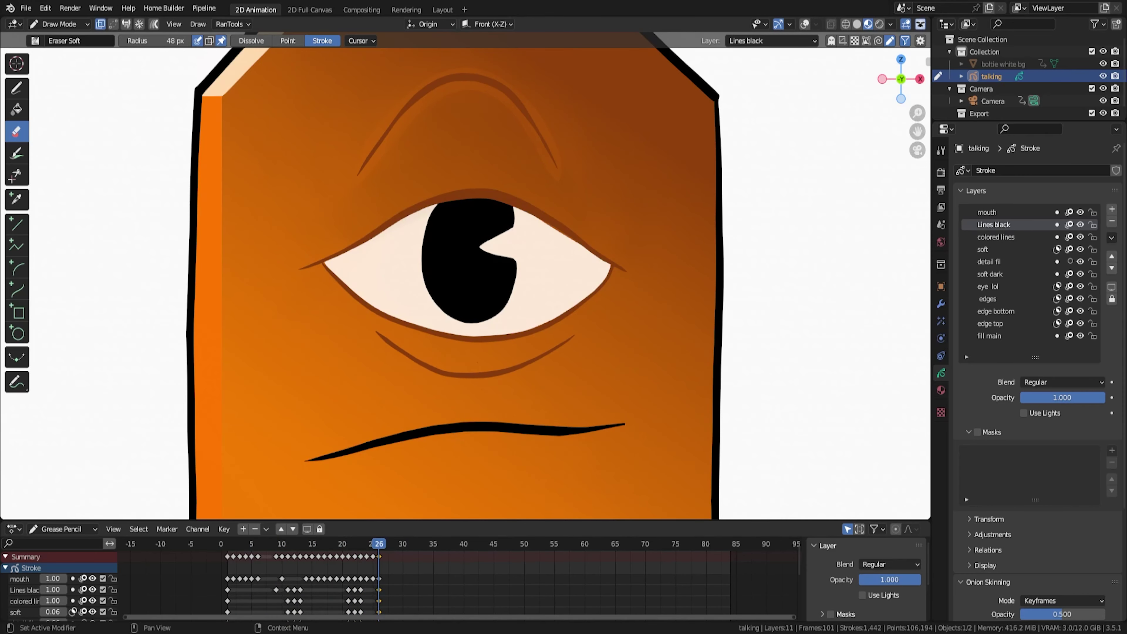
{"action": "key", "text": "ctrl+z"}
{"action": "key", "text": "ctrl+z"}
{"action": "key", "text": "ctrl+z"}
{"action": "key", "text": "ctrl+z"}
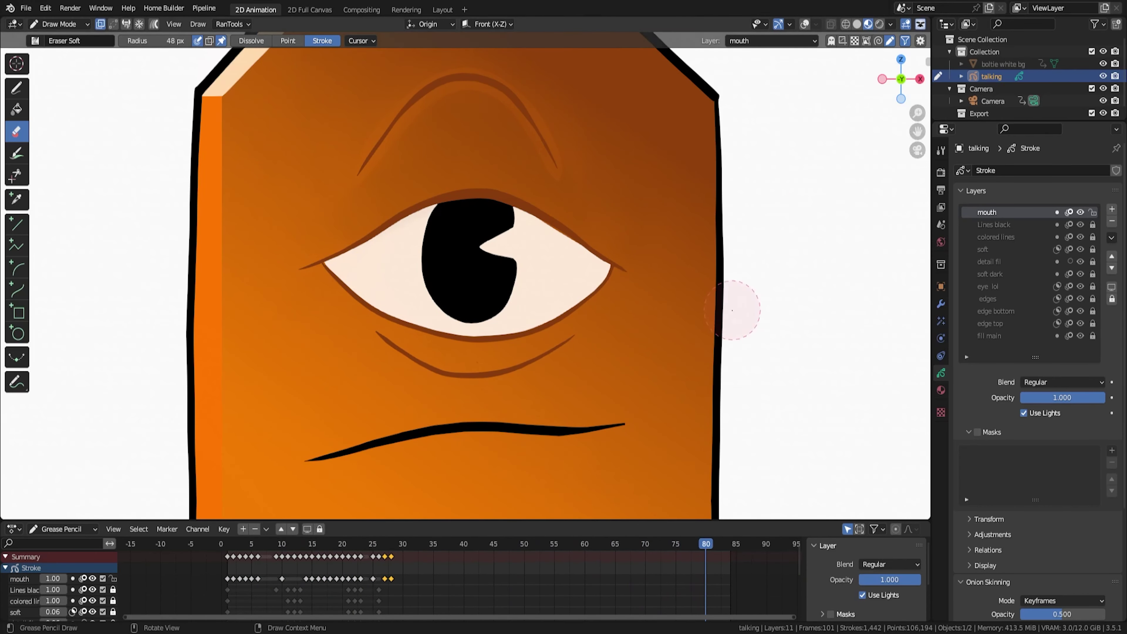
{"action": "key", "text": "ctrl+z"}
{"action": "key", "text": "ctrl+z"}
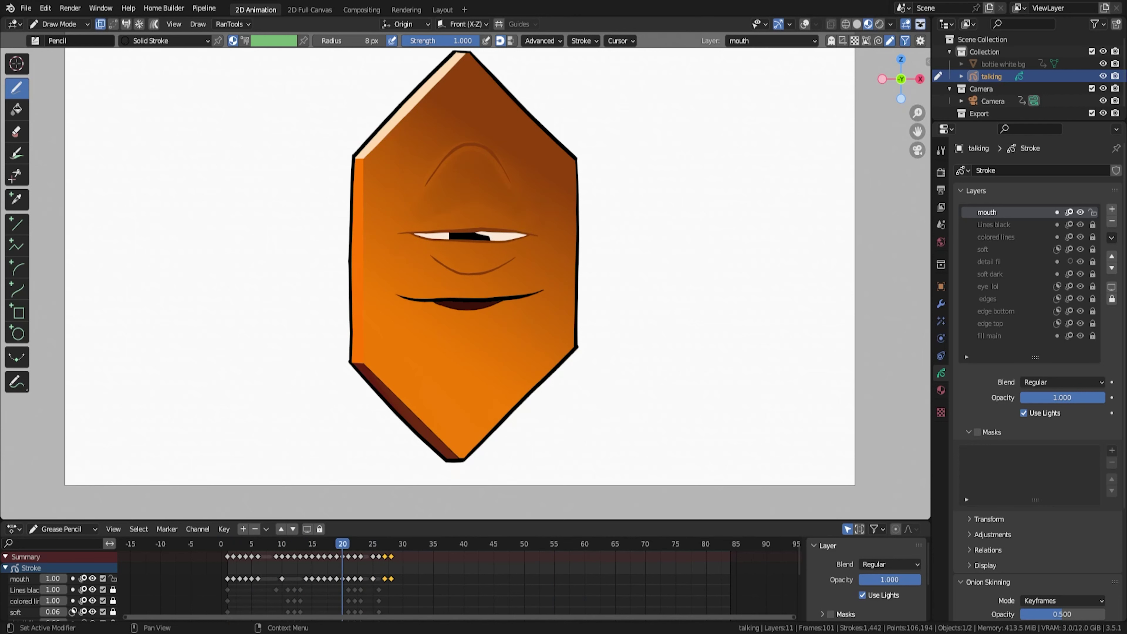
{"action": "key", "text": "ctrl+z"}
{"action": "key", "text": "space"}
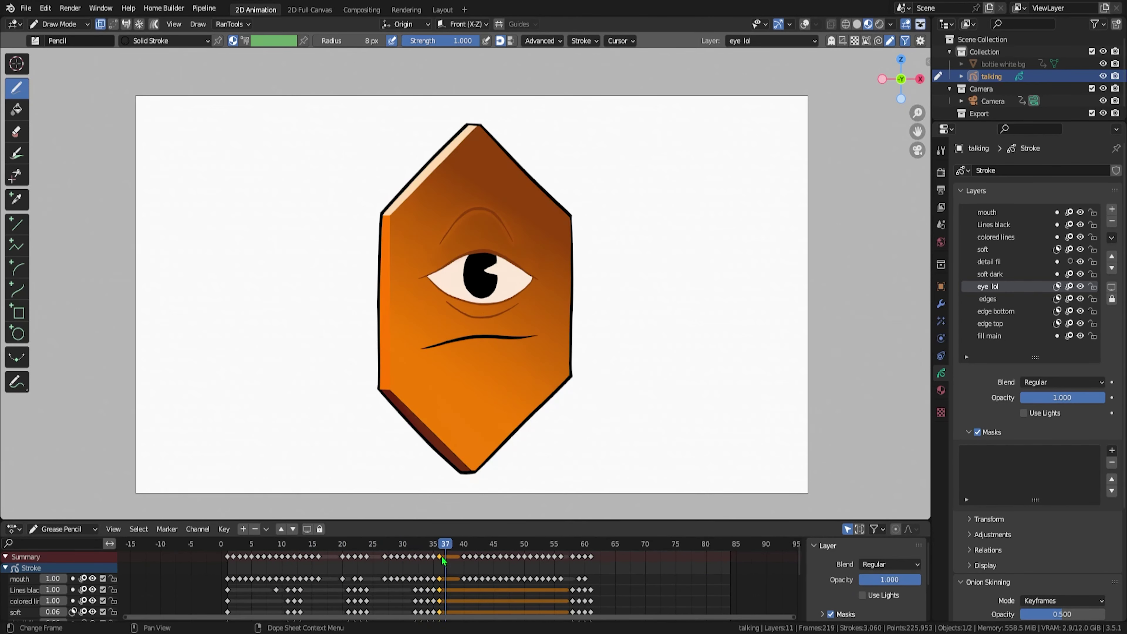
- Enlarge the Dope Sheet, select the eye lol and detail fil layers, and duplicate keyframes to about frame 33
{"action": "left_click_drag", "start_coordinate": [355, 521], "coordinate": [310, 413]}
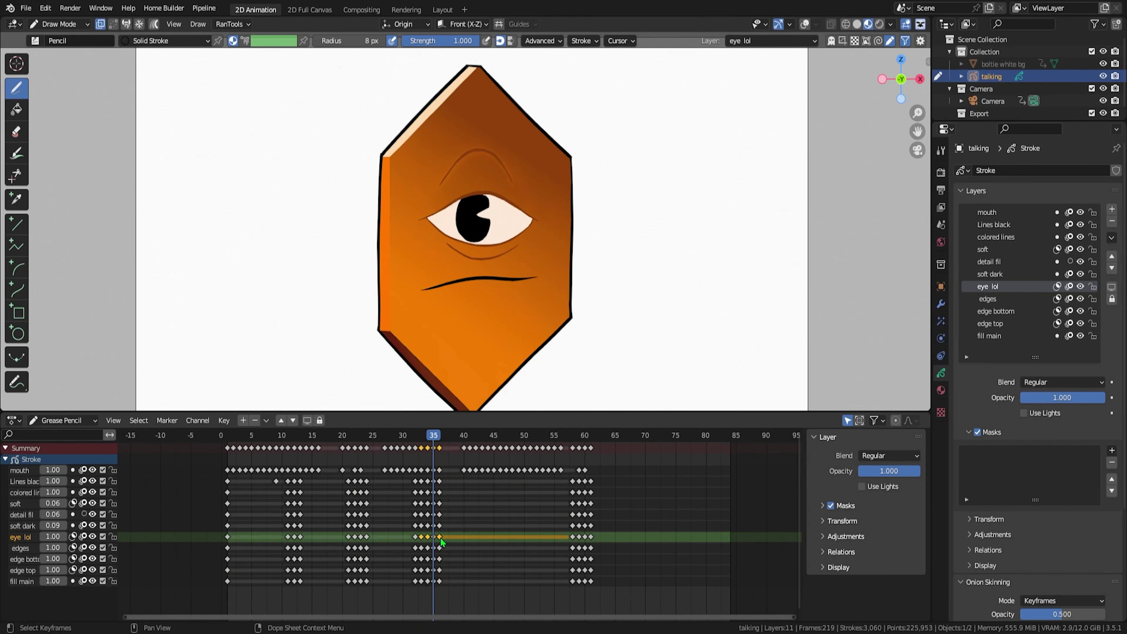
{"action": "left_click", "coordinate": [79, 538]}
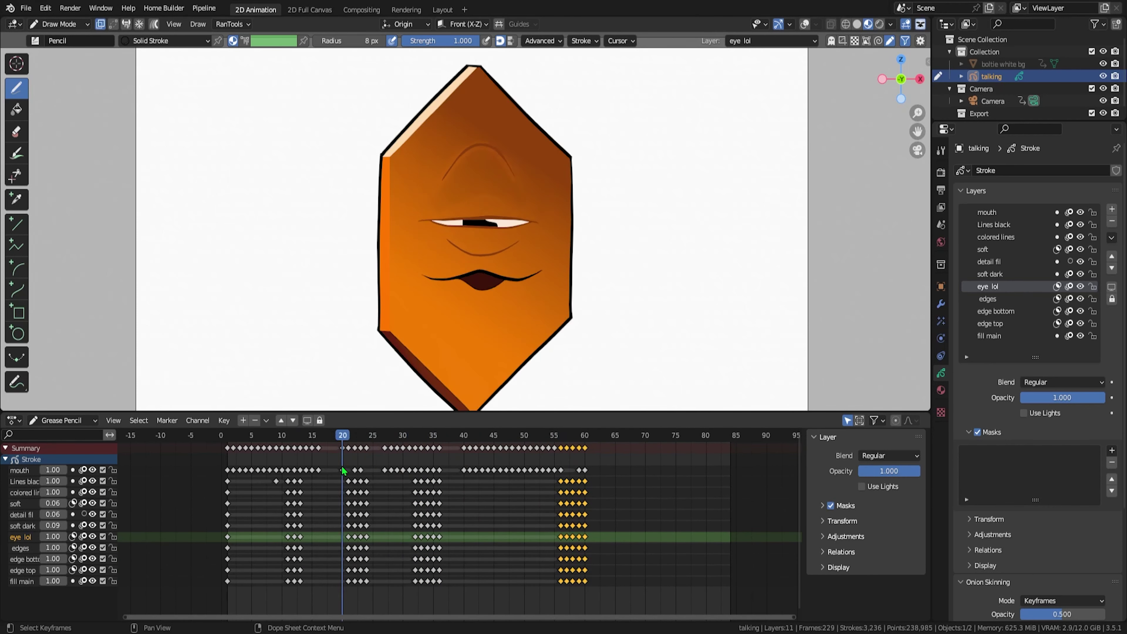
{"action": "left_click", "coordinate": [999, 261]}
{"action": "mouse_move", "coordinate": [428, 439]}
{"action": "left_mouse_down"}
{"action": "mouse_move", "coordinate": [344, 470]}
{"action": "mouse_move", "coordinate": [415, 439]}
{"action": "mouse_move", "coordinate": [485, 441]}
{"action": "mouse_move", "coordinate": [365, 441]}
{"action": "mouse_move", "coordinate": [420, 441]}
{"action": "left_mouse_up"}
{"action": "left_click", "coordinate": [415, 492]}
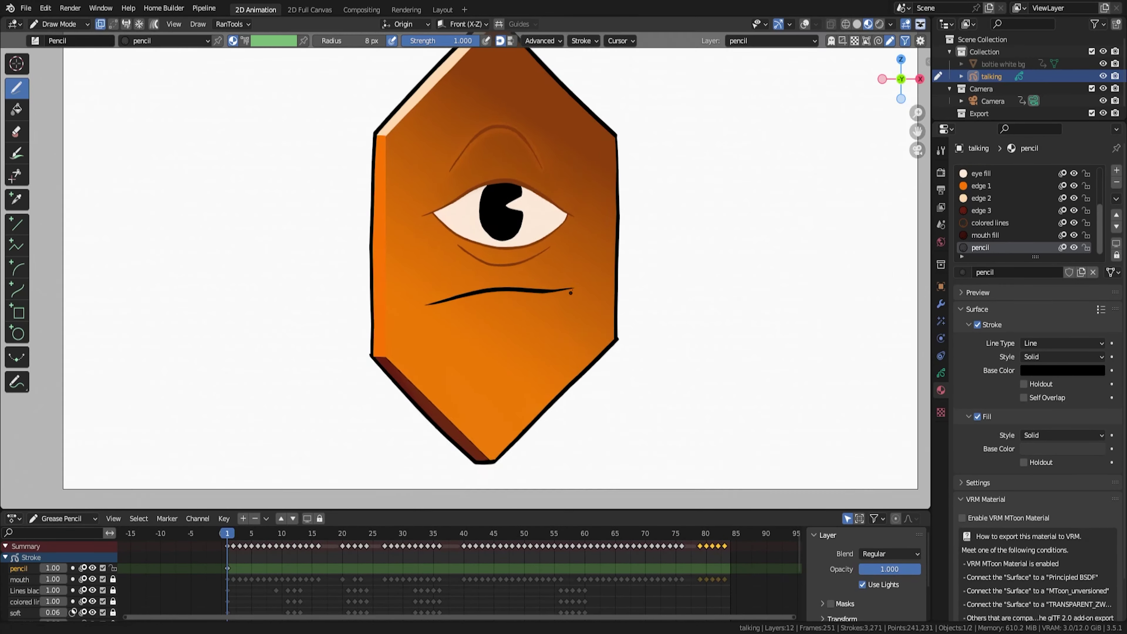
- Undo the stray highlight stroke and set the pencil highlight layer's blend mode to Divide
{"action": "scroll", "coordinate": [463, 243], "scroll_direction": "up", "scroll_amount": 7}
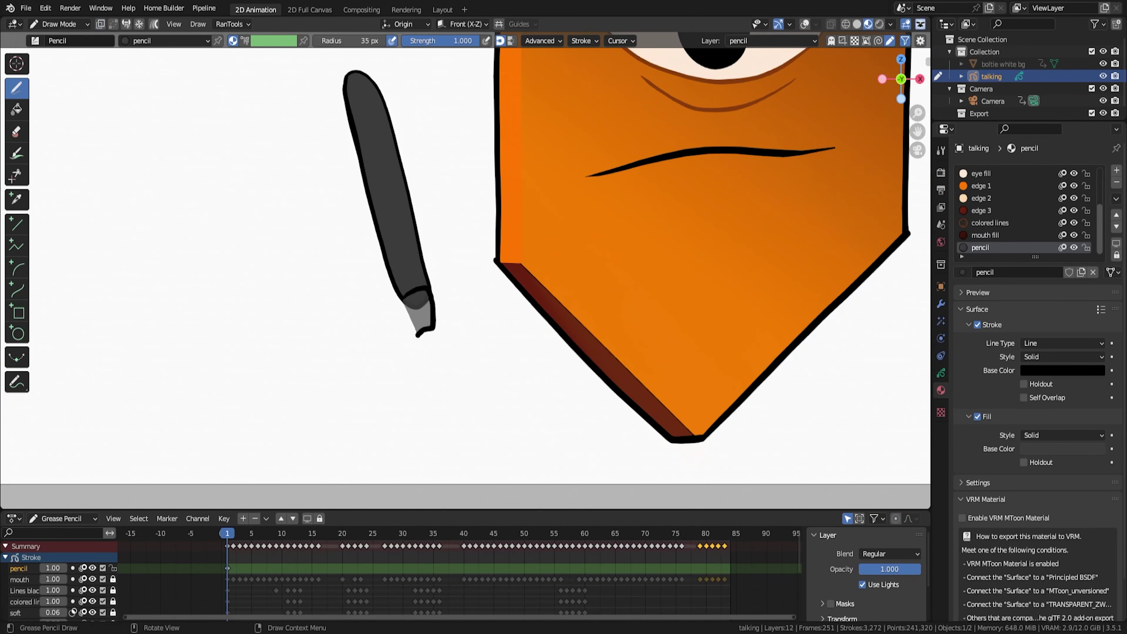
{"action": "scroll", "coordinate": [330, 325], "scroll_direction": "up", "scroll_amount": 4}
{"action": "key", "text": "Home"}
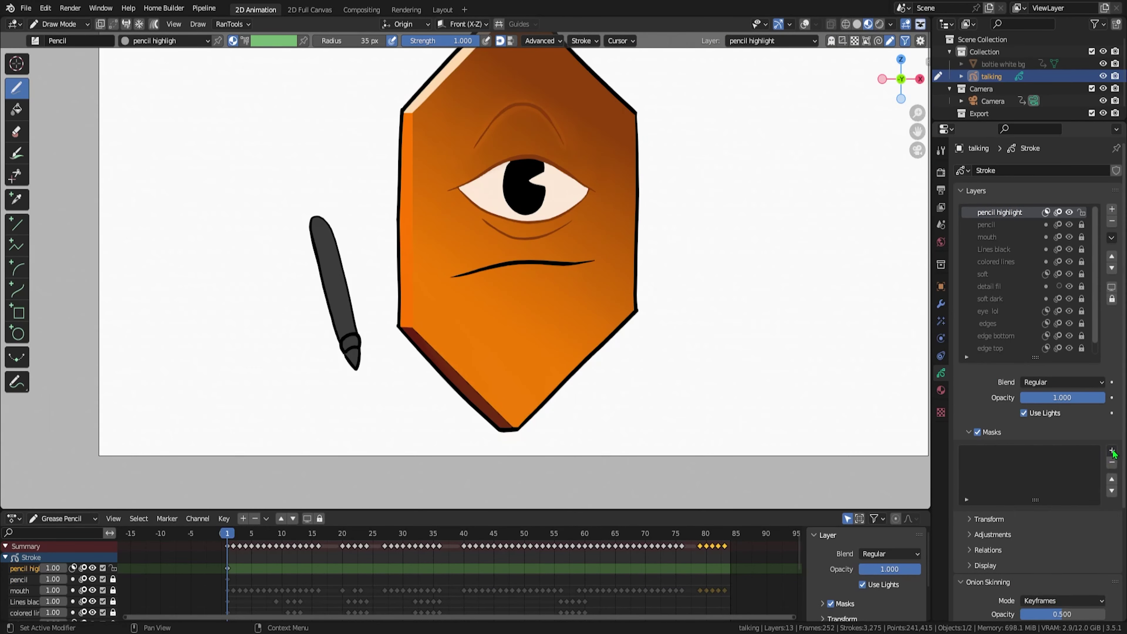
{"action": "key", "text": "ctrl+z"}
{"action": "scroll", "coordinate": [310, 329], "scroll_direction": "up", "scroll_amount": 4}
{"action": "left_click", "coordinate": [1062, 381]}
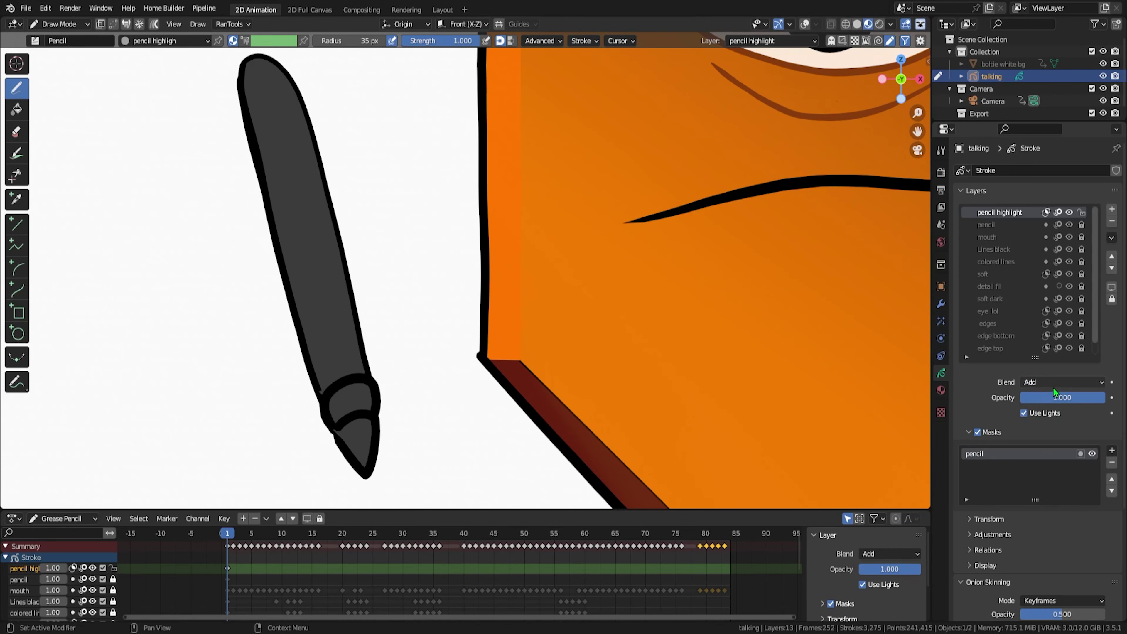
{"action": "left_click", "coordinate": [1063, 484]}
{"action": "scroll", "coordinate": [372, 251], "scroll_direction": "down", "scroll_amount": 1}
{"action": "left_click", "coordinate": [941, 390]}
- Draw light highlight strips along the pencil body, undoing the last attempts
{"action": "middle_click_drag", "start_coordinate": [377, 248], "coordinate": [377, 271], "text": "shift"}
{"action": "left_click_drag", "start_coordinate": [314, 165], "coordinate": [378, 387]}
{"action": "scroll", "coordinate": [378, 387], "scroll_direction": "up", "scroll_amount": 3}
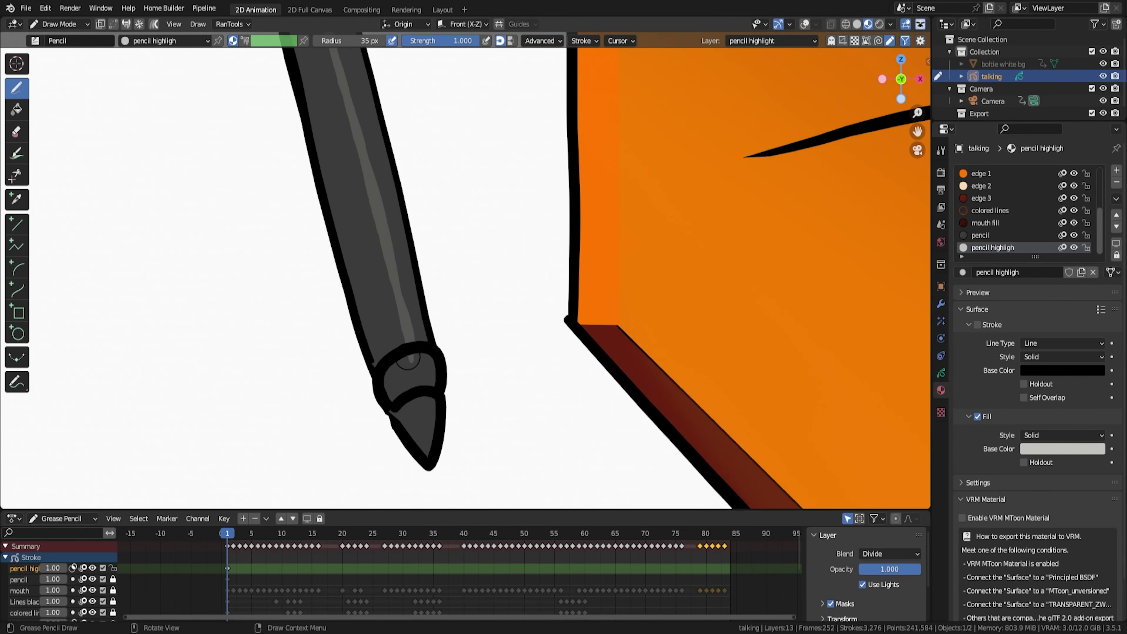
{"action": "scroll", "coordinate": [460, 345], "scroll_direction": "down", "scroll_amount": 2}
{"action": "left_click_drag", "start_coordinate": [337, 110], "coordinate": [429, 388]}
{"action": "scroll", "coordinate": [398, 482], "scroll_direction": "down", "scroll_amount": 4}
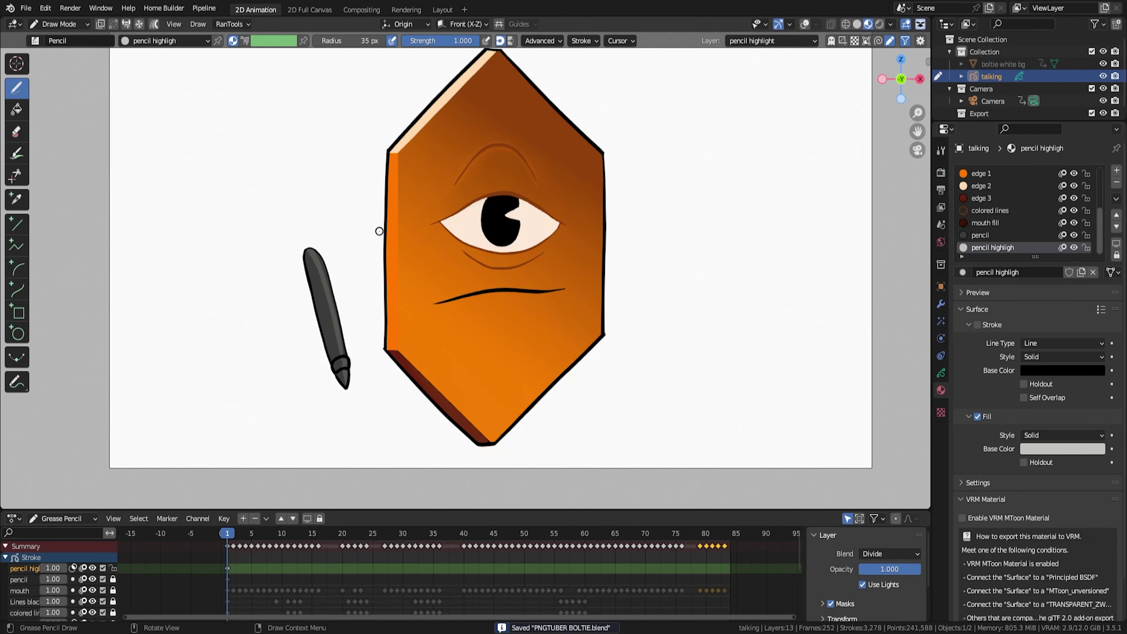
{"action": "key", "text": "ctrl+z"}
{"action": "key", "text": "ctrl+z"}
{"action": "key", "text": "ctrl+z"}
{"action": "scroll", "coordinate": [402, 399], "scroll_direction": "up", "scroll_amount": 4}
{"action": "scroll", "coordinate": [413, 364], "scroll_direction": "up", "scroll_amount": 4}
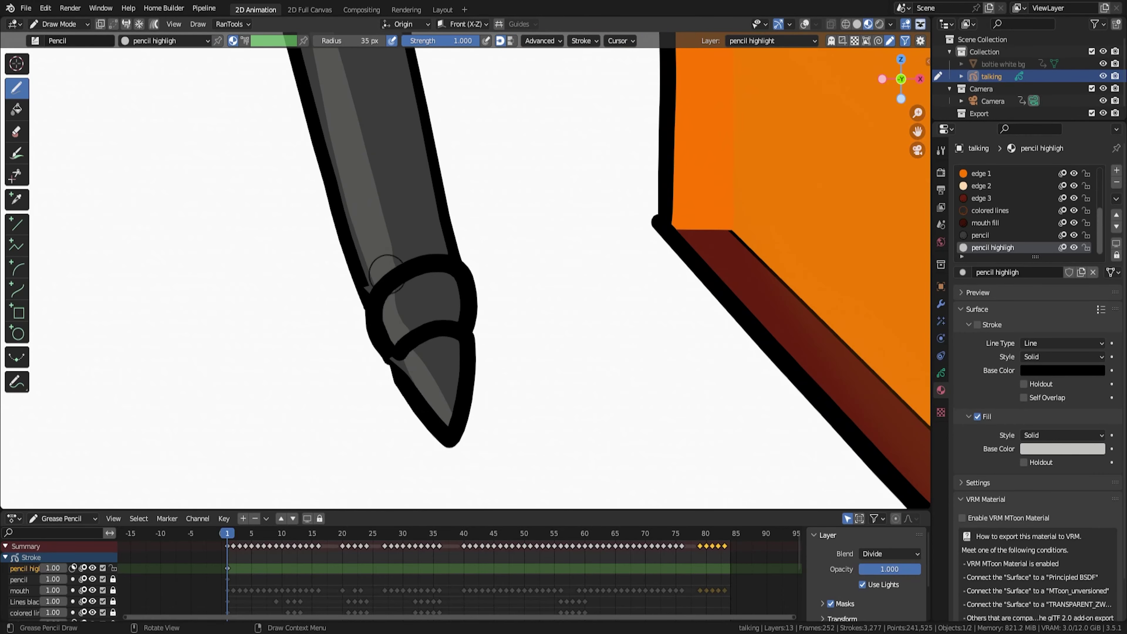
- Make the pencil layer active and draw a stroke on it
{"action": "left_click", "coordinate": [941, 373]}
{"action": "left_click", "coordinate": [986, 224]}
{"action": "left_click_drag", "start_coordinate": [370, 313], "coordinate": [408, 391]}
{"action": "scroll", "coordinate": [506, 467], "scroll_direction": "down", "scroll_amount": 2}
{"action": "scroll", "coordinate": [505, 467], "scroll_direction": "down", "scroll_amount": 3}
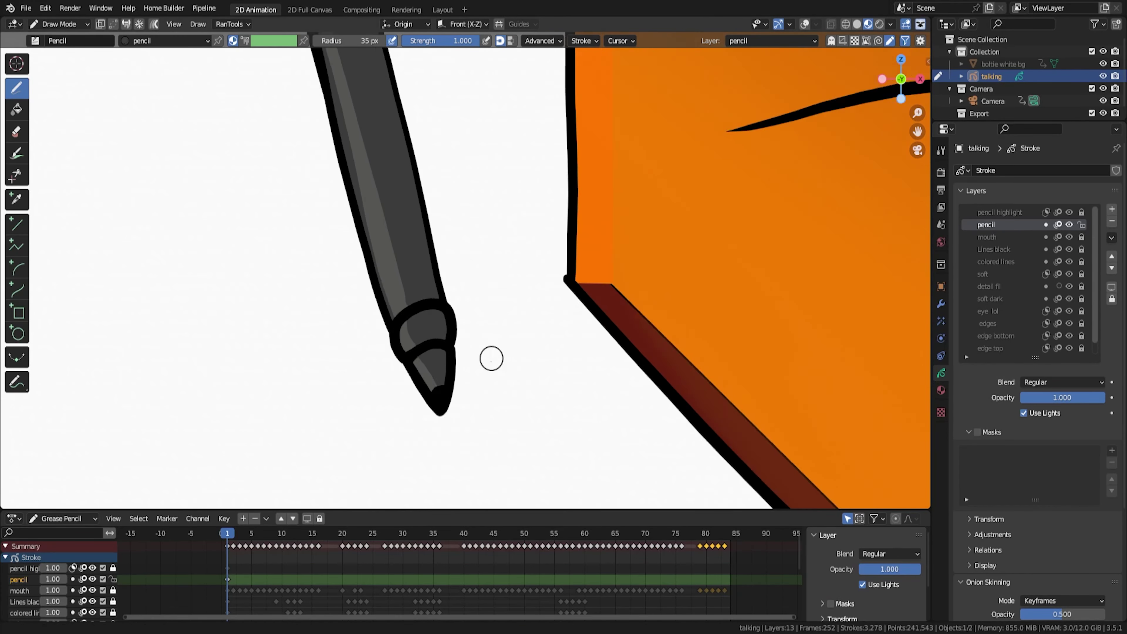
{"action": "scroll", "coordinate": [490, 357], "scroll_direction": "down", "scroll_amount": 3}
- At frame 5, box-deform the pencil into a bent pose and select its frame-1 keyframe
{"action": "key", "text": "Right"}
{"action": "key", "text": "Right"}
{"action": "key", "text": "Right"}
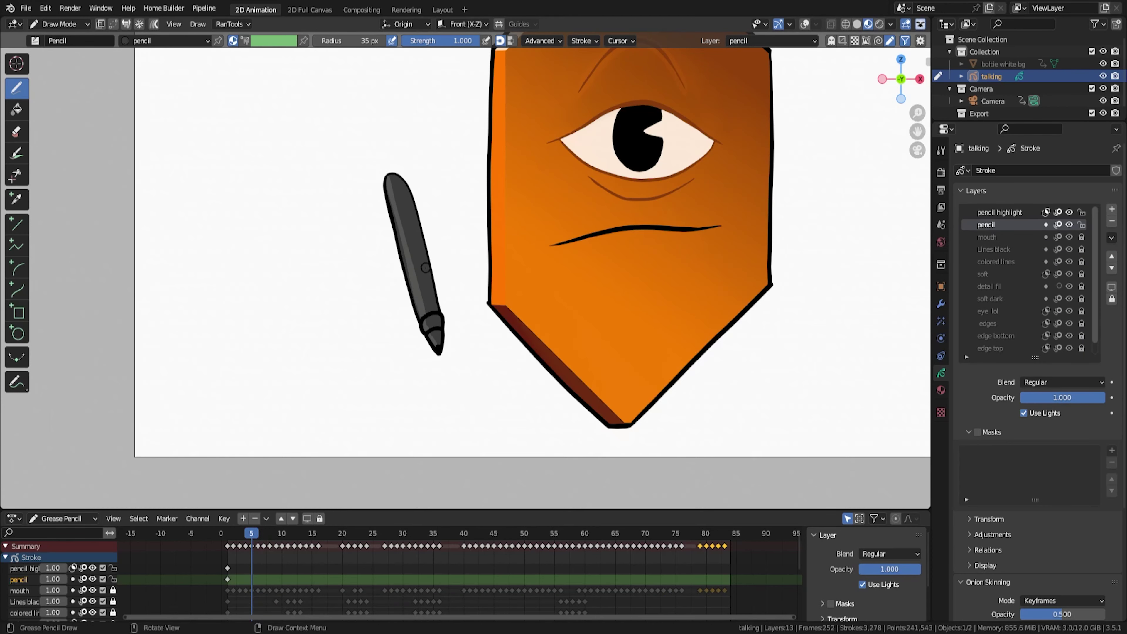
{"action": "key", "text": "ctrl+t"}
{"action": "key", "text": "ctrl+t"}
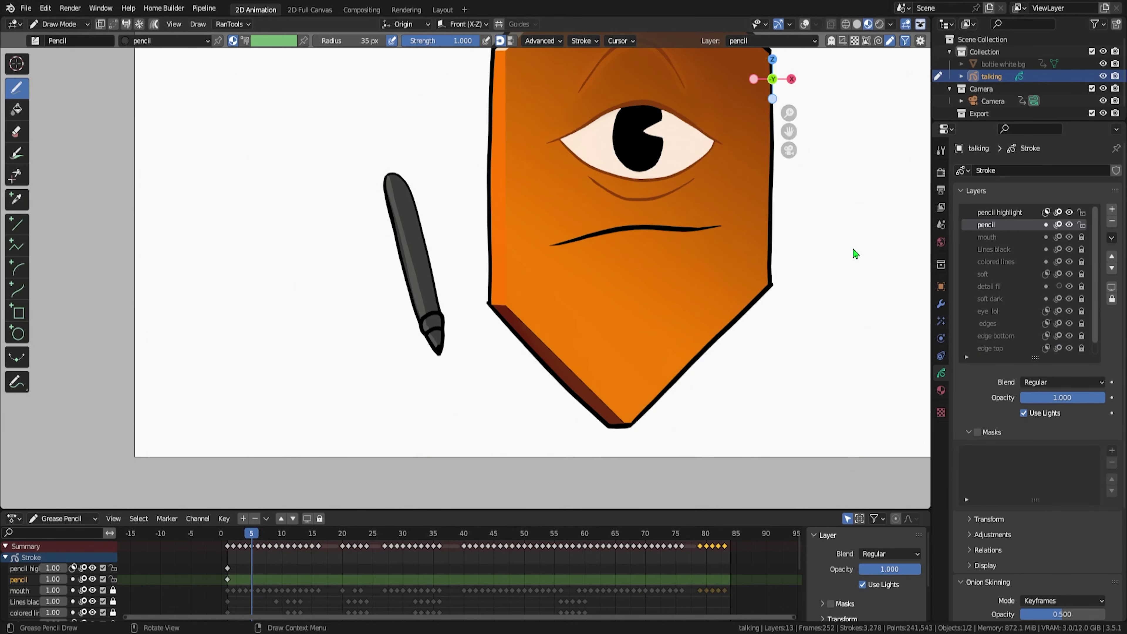
{"action": "key", "text": "ctrl+z"}
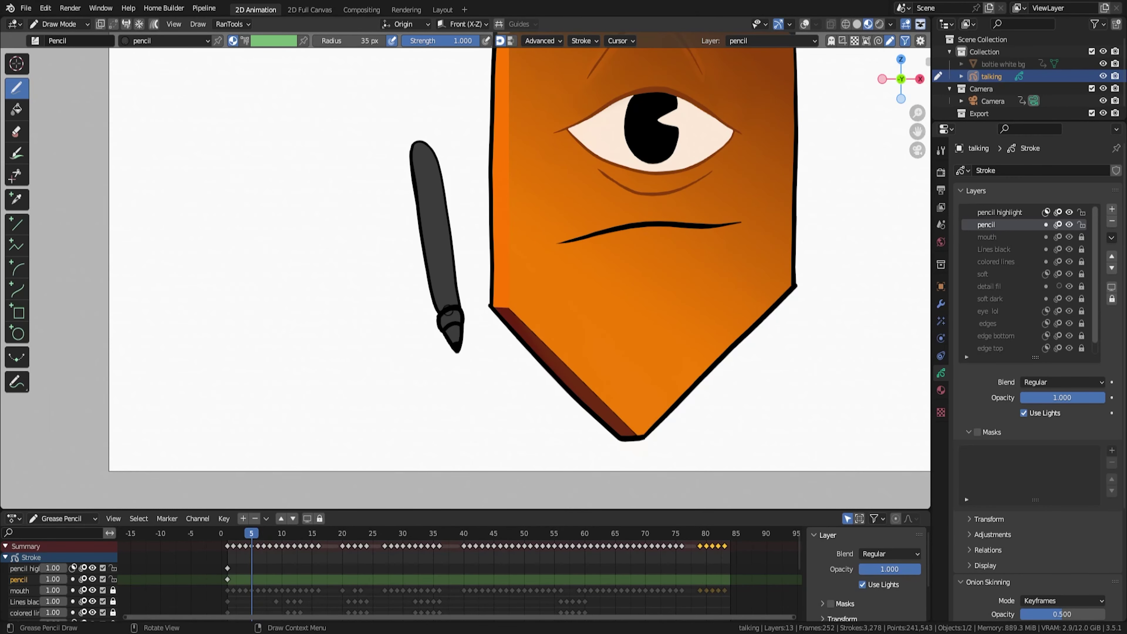
{"action": "right_click", "coordinate": [449, 312]}
{"action": "left_click", "coordinate": [228, 578]}
{"action": "key", "text": "ctrl+shift+z"}
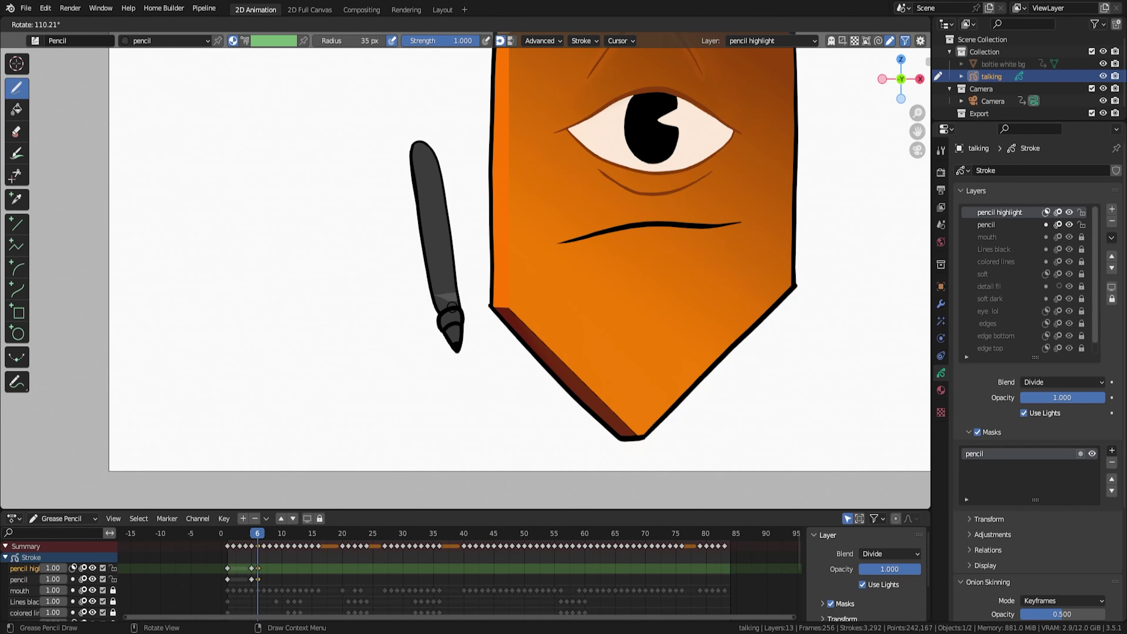
- Reactivate the pencil layer and select the points around the pencil tip in edit mode
{"action": "left_click", "coordinate": [999, 224]}
{"action": "key", "text": "Tab"}
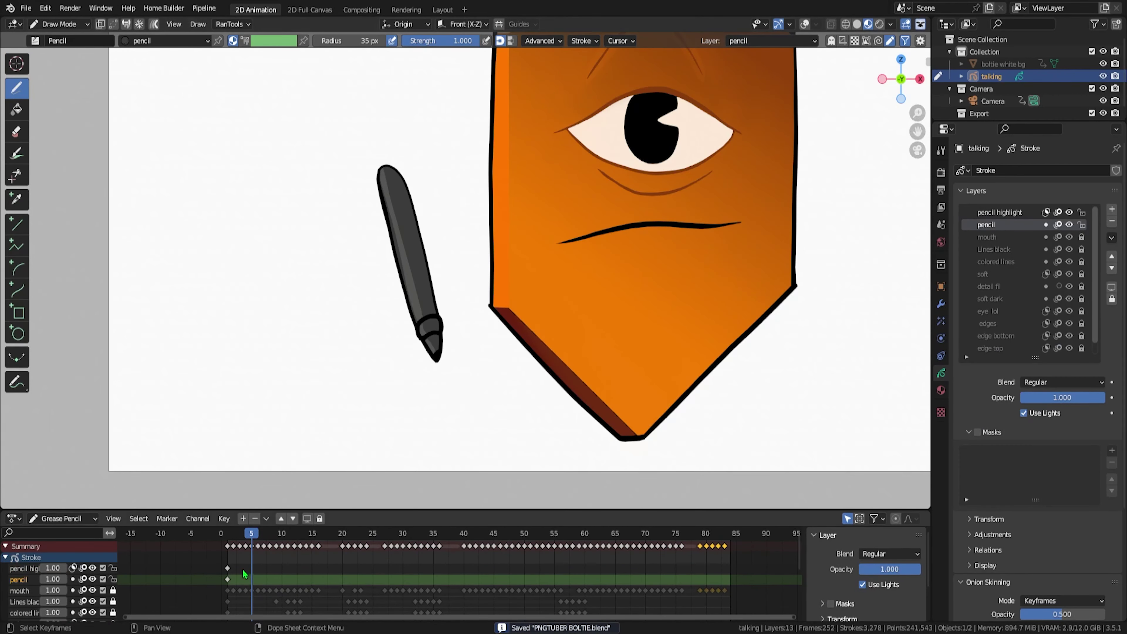
{"action": "scroll", "coordinate": [462, 282], "scroll_direction": "up", "scroll_amount": 3}
{"action": "left_click_drag", "start_coordinate": [469, 285], "coordinate": [434, 366]}
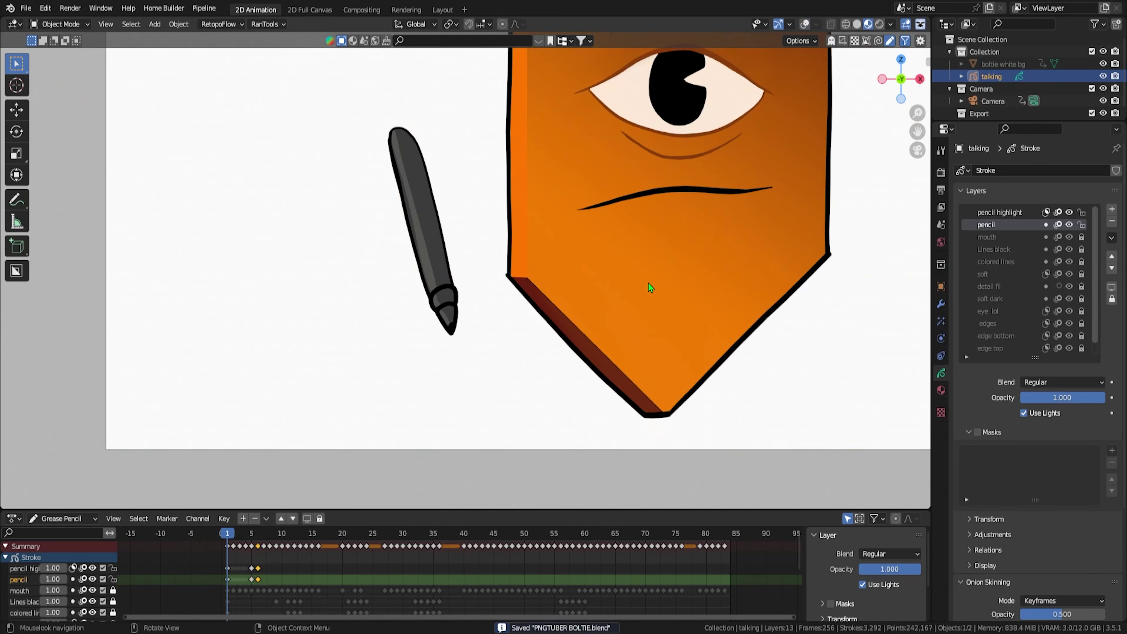